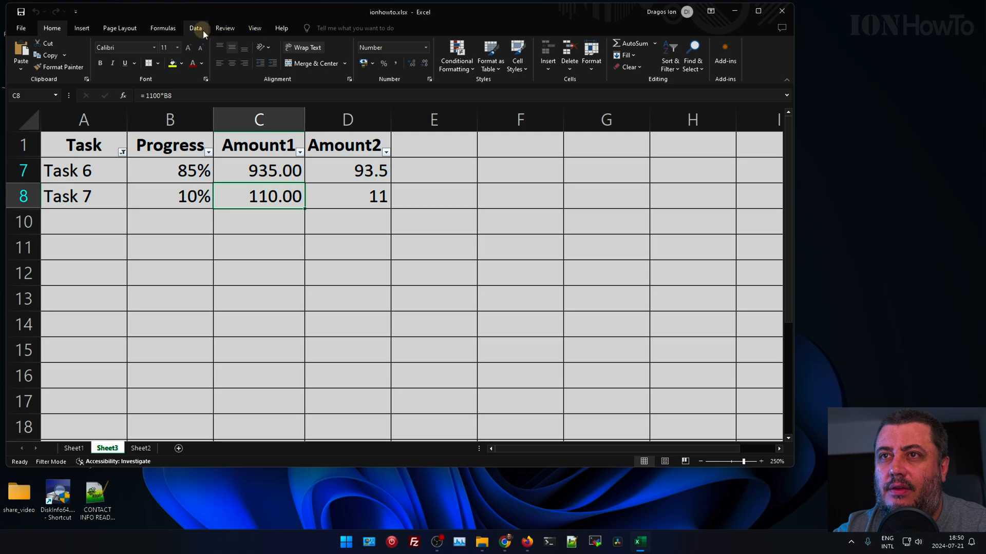
- Remove the filter from the task table on Sheet3
click(324, 59)
click(193, 214)
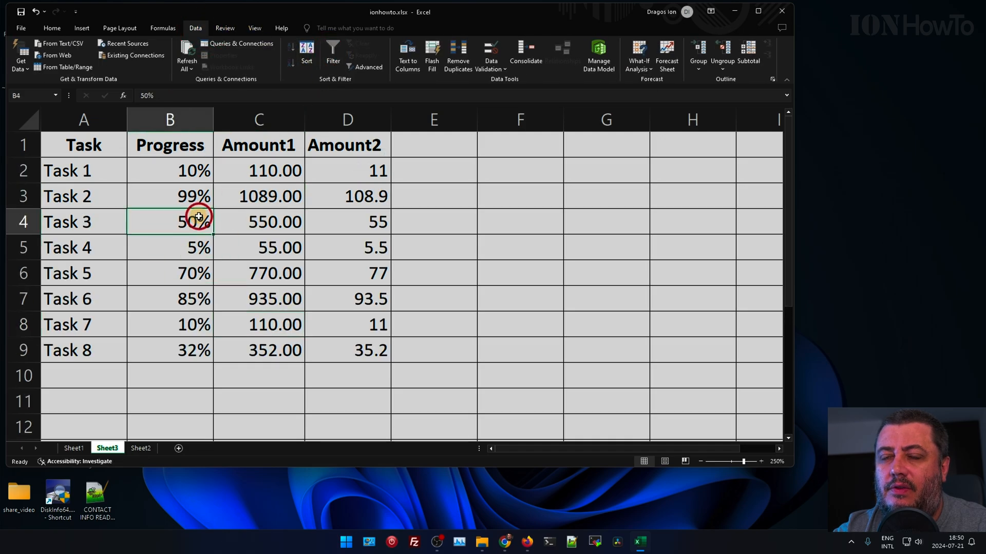
click(75, 172)
- Widen column E and enter the header RandomID in cell E1
click(440, 140)
drag(478, 117, 524, 116)
click(458, 140)
text(RandomID)
key(Return)
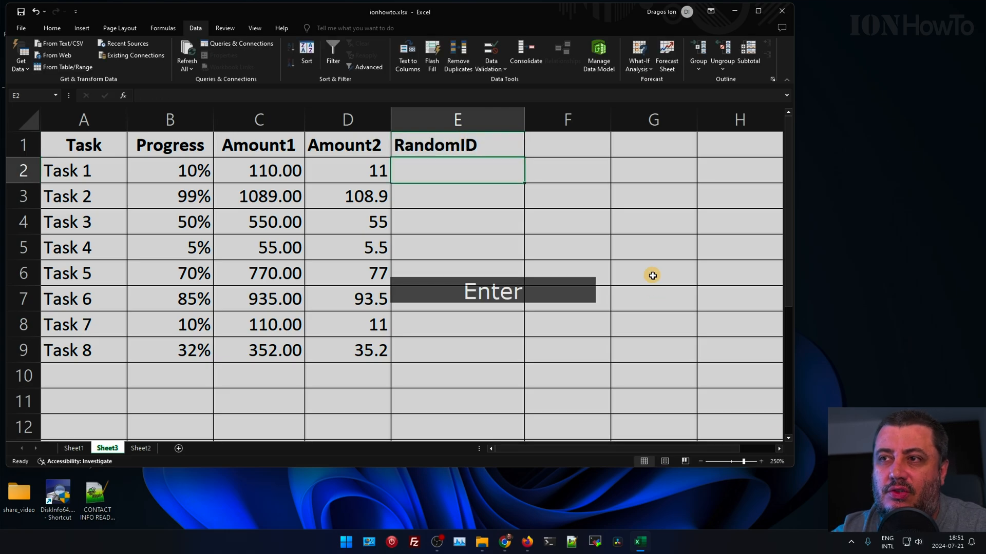
click(447, 201)
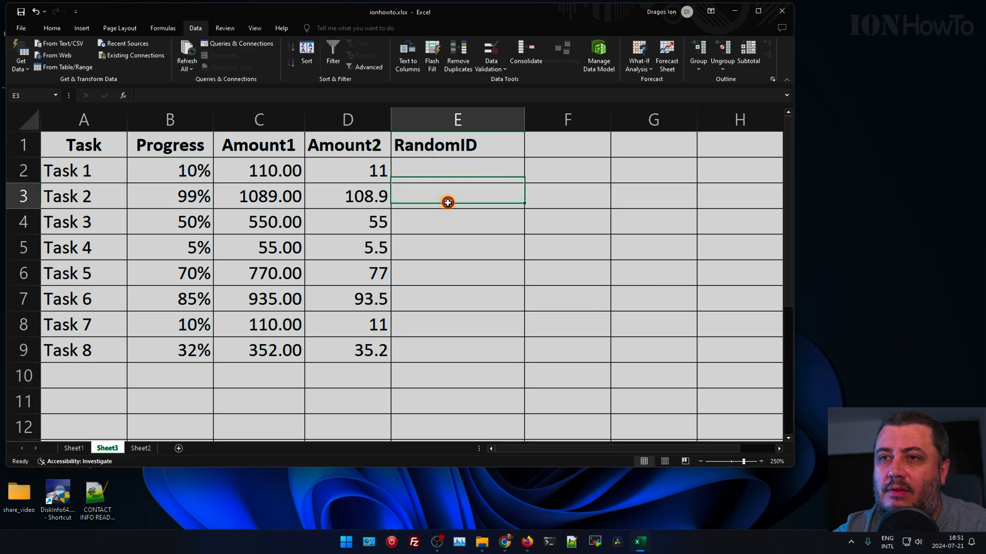
click(464, 343)
click(452, 169)
shift+click(454, 352)
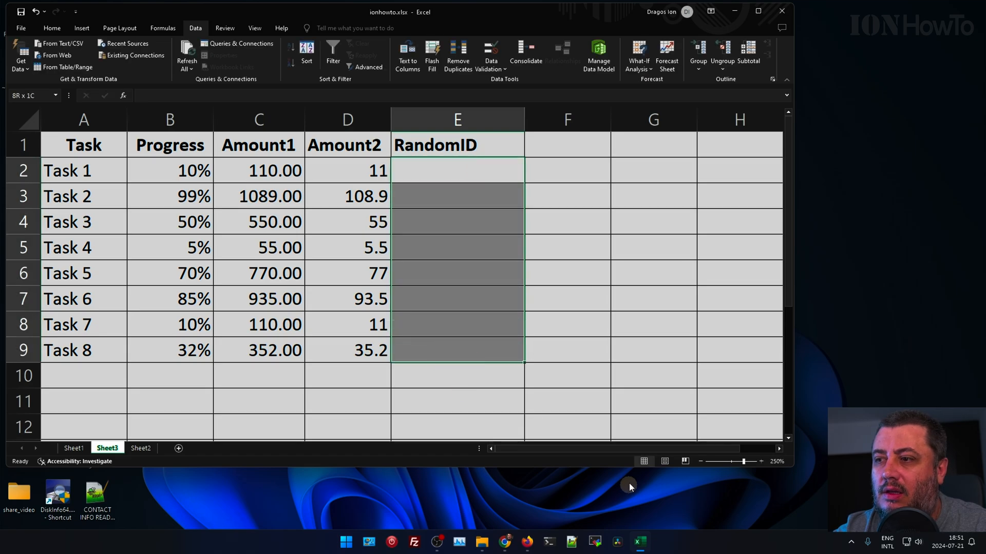
click(240, 197)
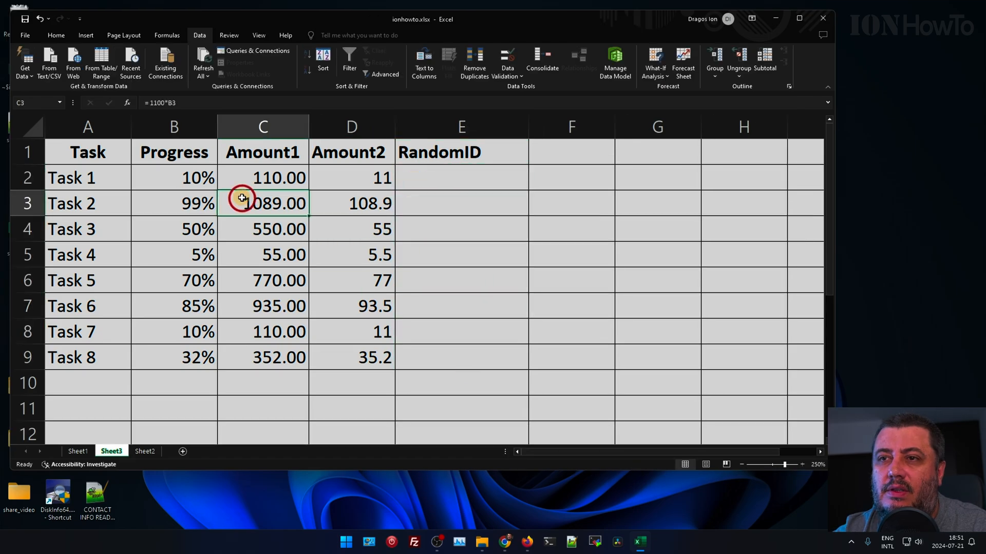
click(186, 180)
shift+click(200, 358)
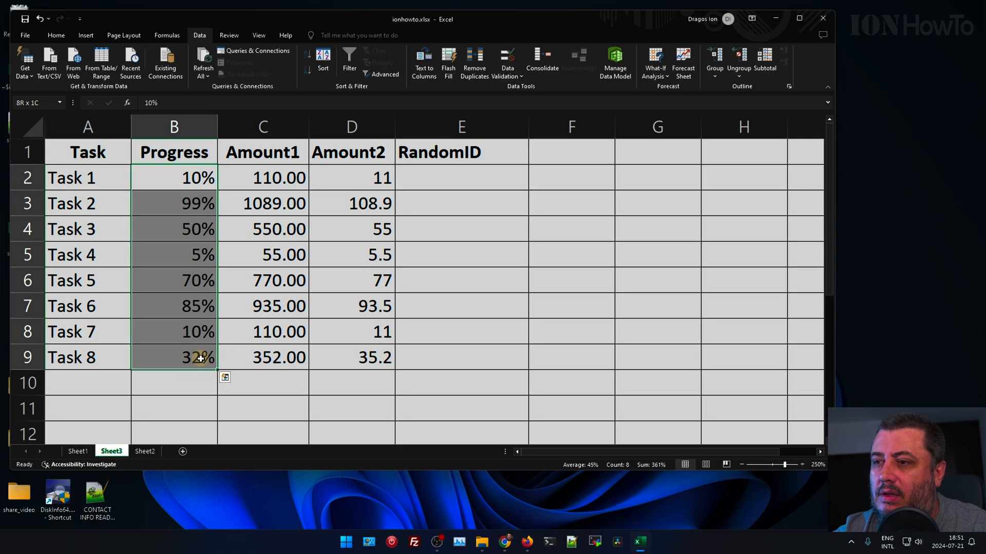
click(77, 356)
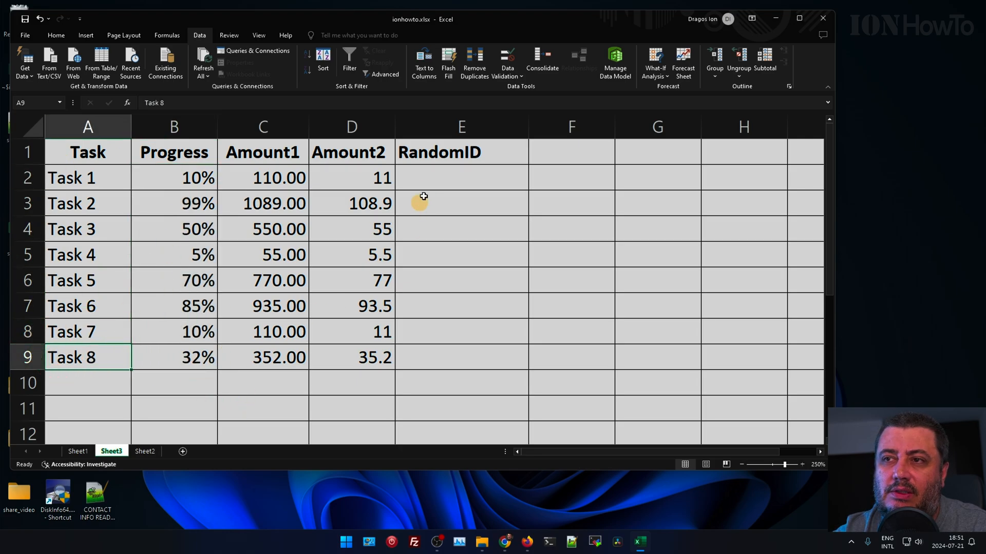
click(429, 186)
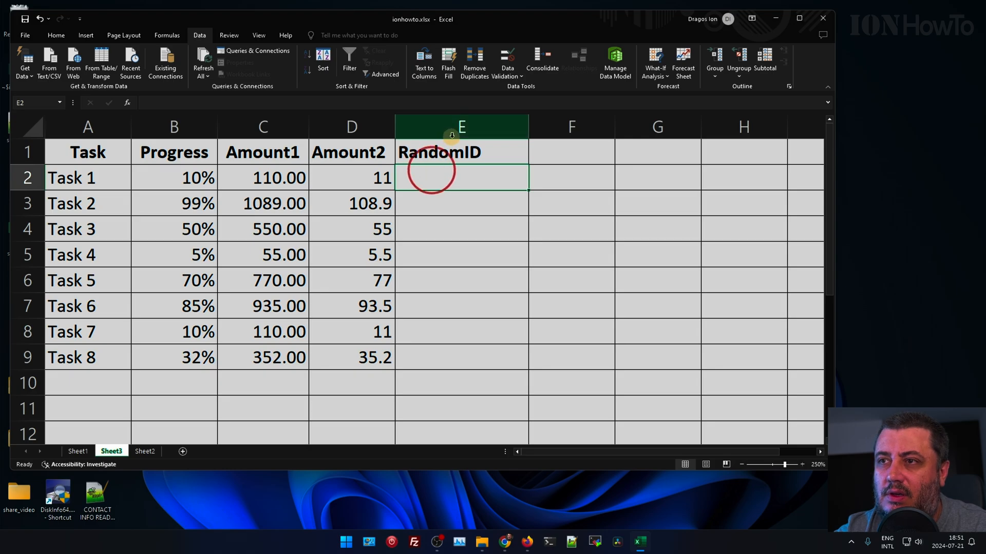
click(447, 151)
- Start inserting a function in cell E2 and search the available functions for "rand"
click(448, 185)
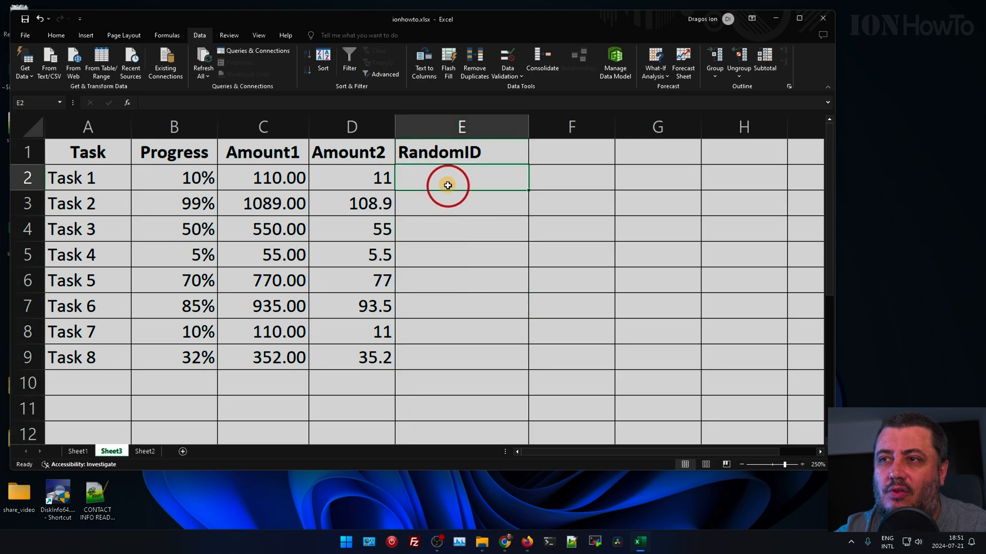
click(154, 103)
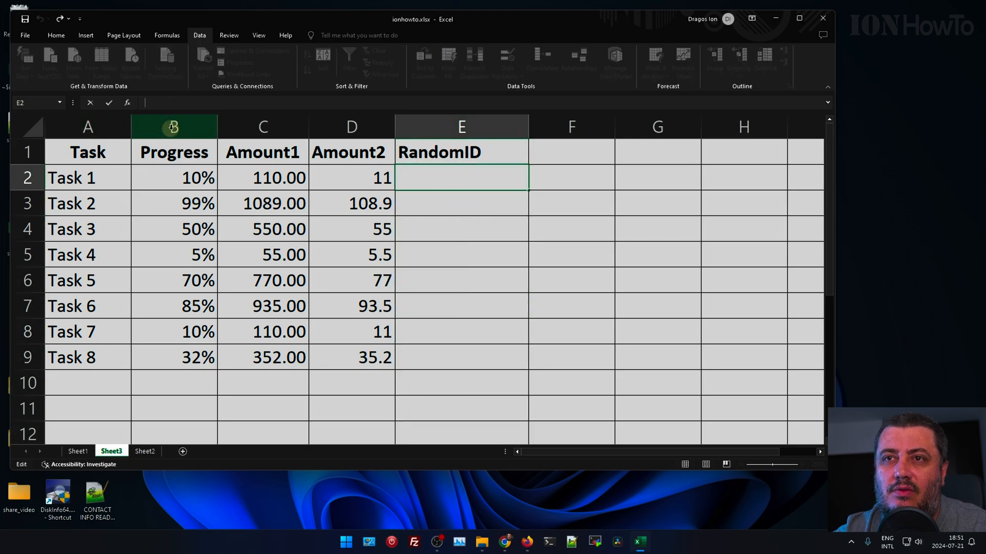
click(125, 106)
text(rand)
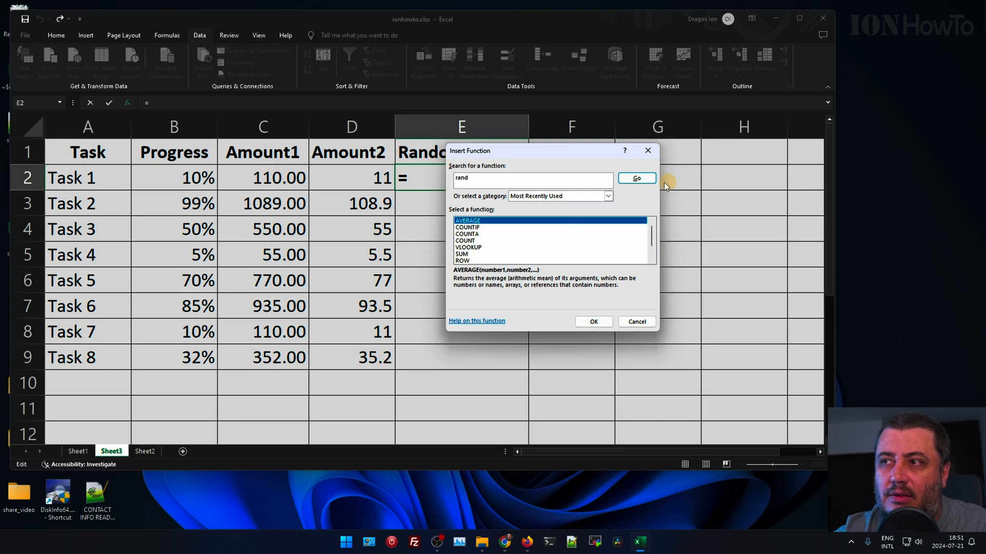
click(648, 179)
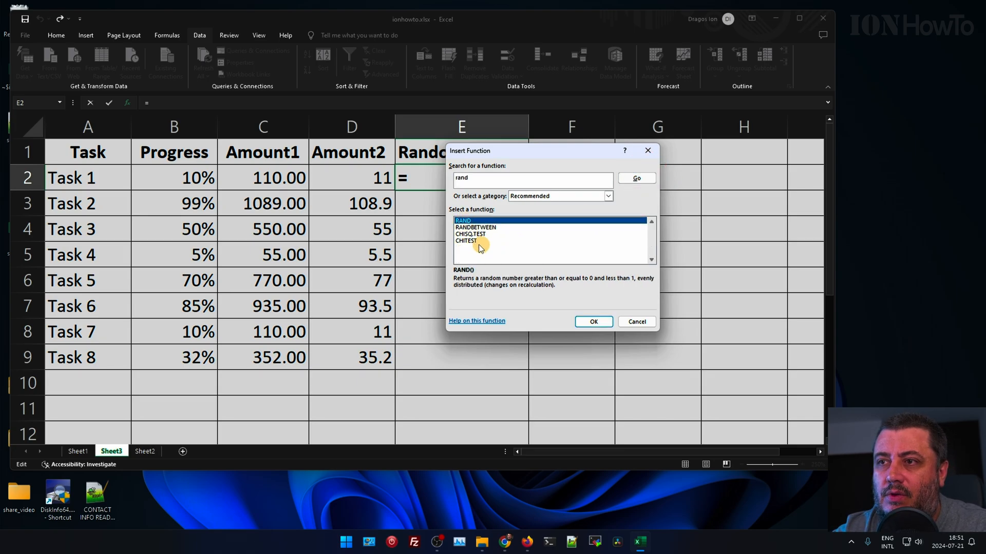
- Insert the RAND function into E2 and fill it down the RandomID column through E9
click(471, 227)
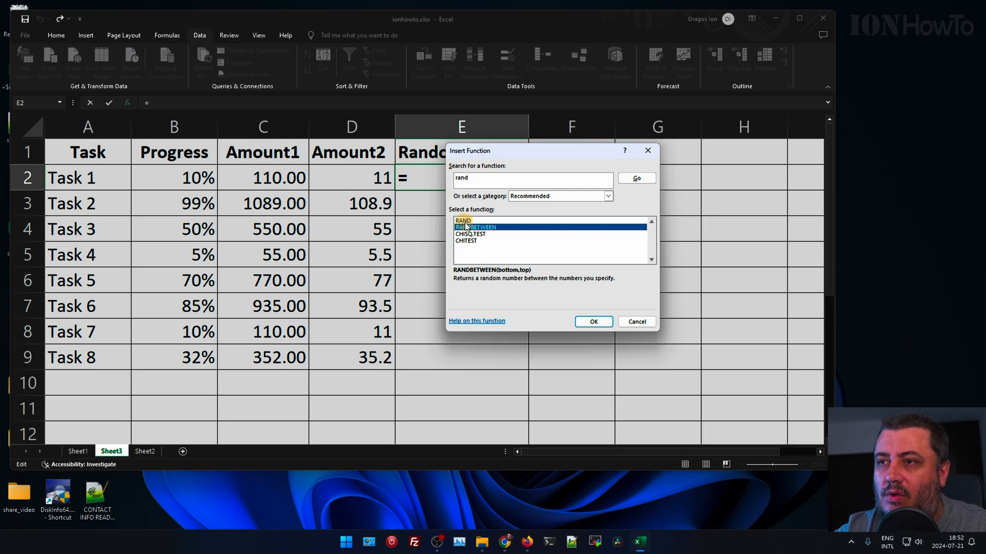
click(464, 221)
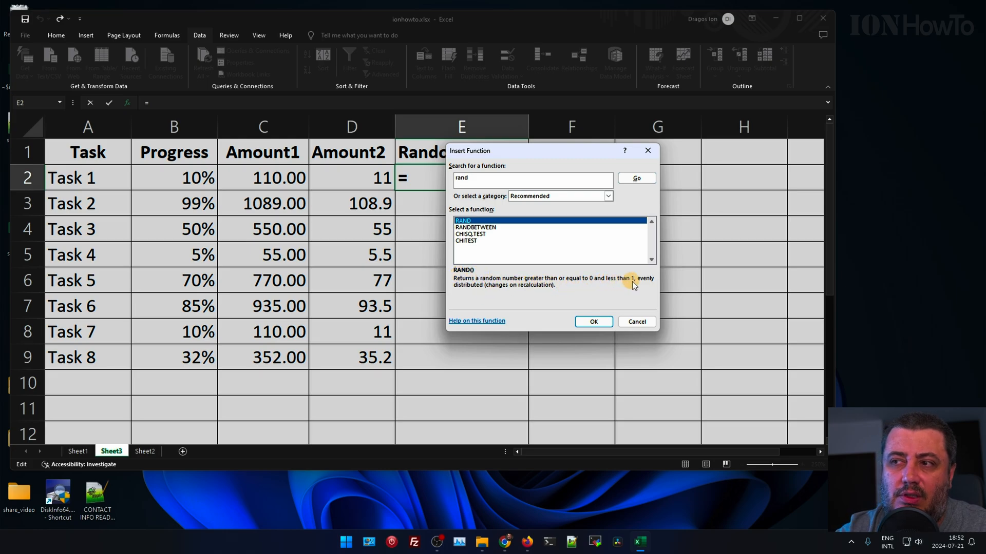
click(597, 322)
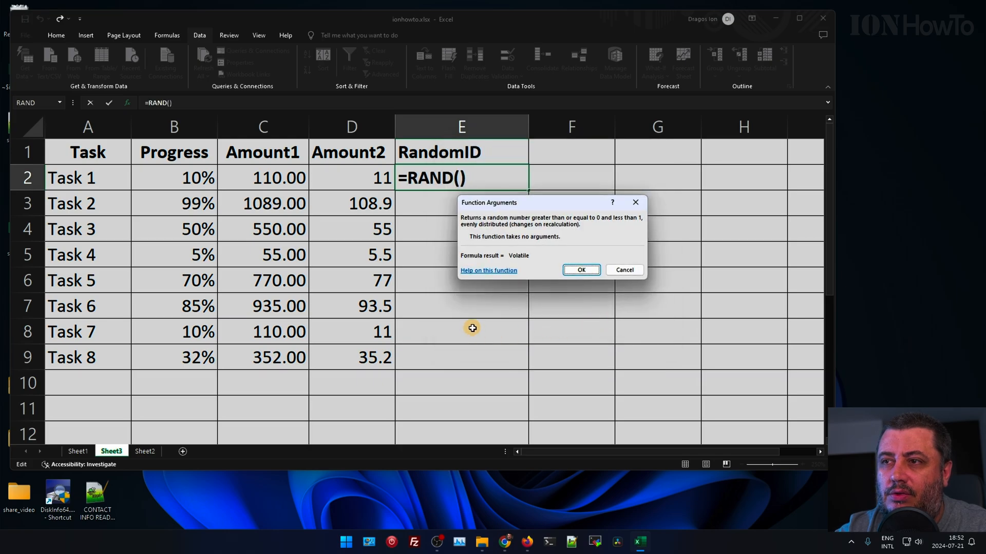
click(587, 276)
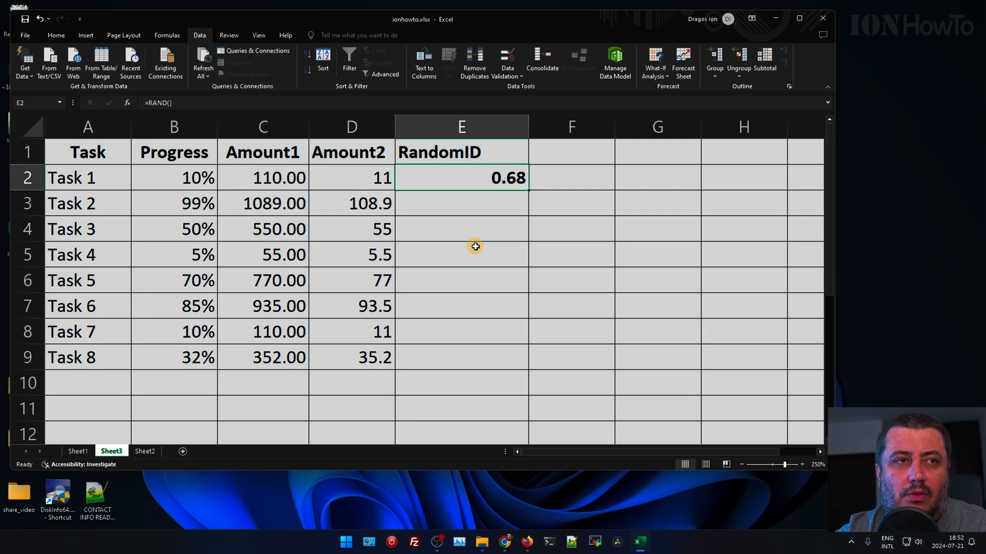
double_click(524, 187)
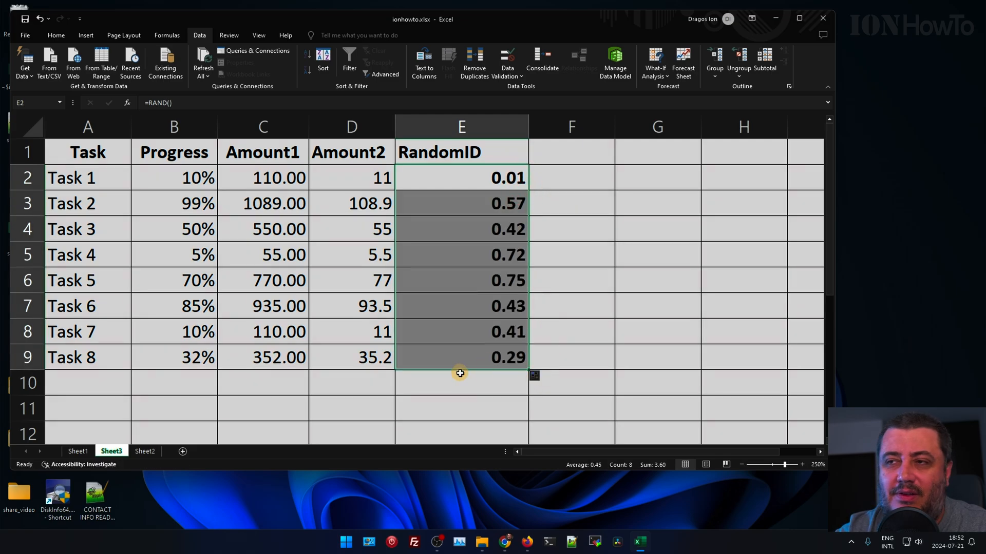
- Format the whole RandomID column as Number with 8 decimal places
click(450, 127)
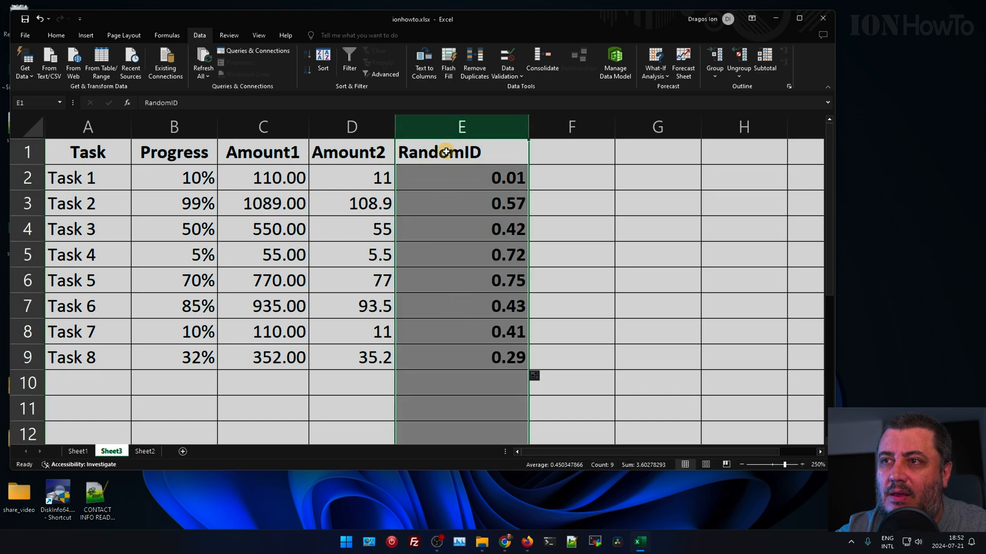
key(ctrl+shift+f)
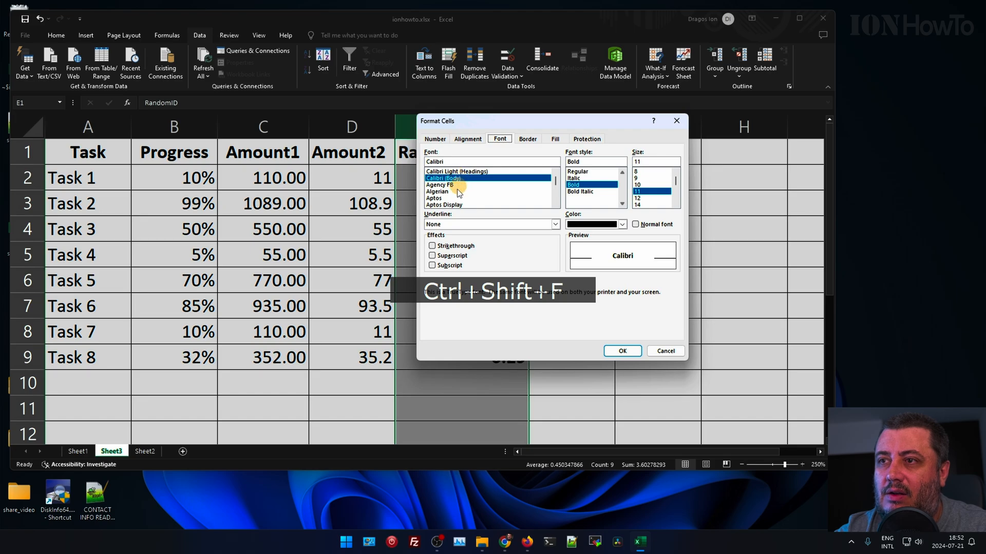
click(440, 141)
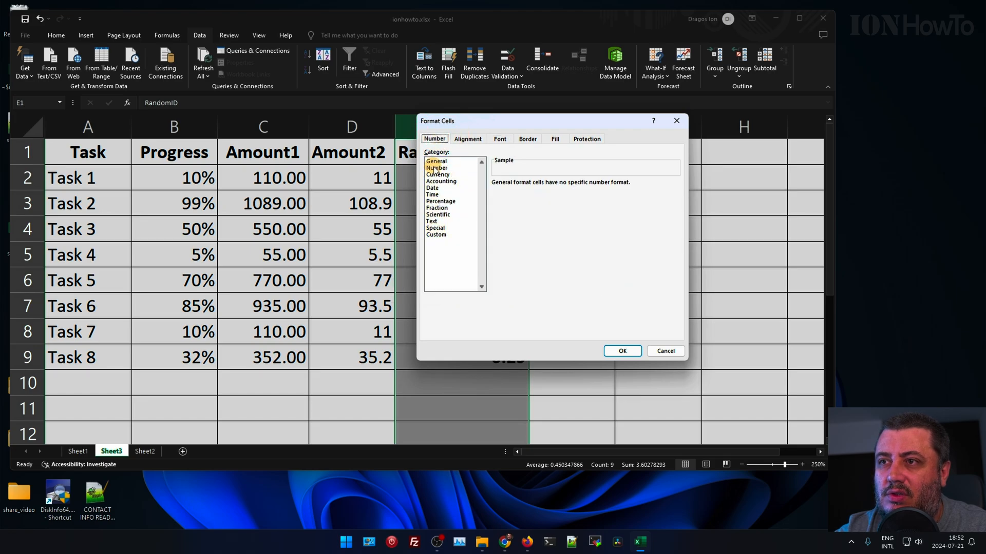
click(436, 168)
click(561, 182)
click(561, 181)
click(561, 182)
click(561, 182)
click(561, 182)
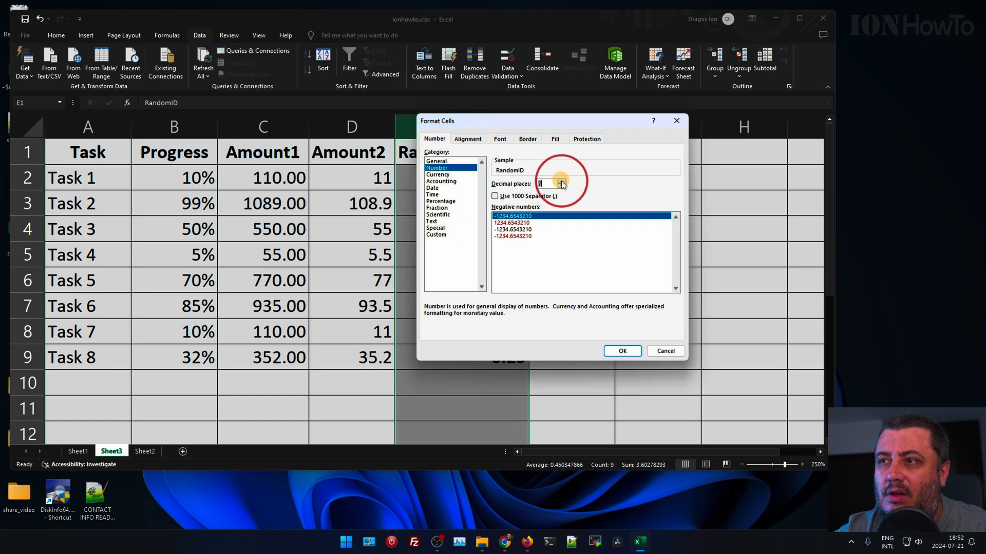
click(561, 182)
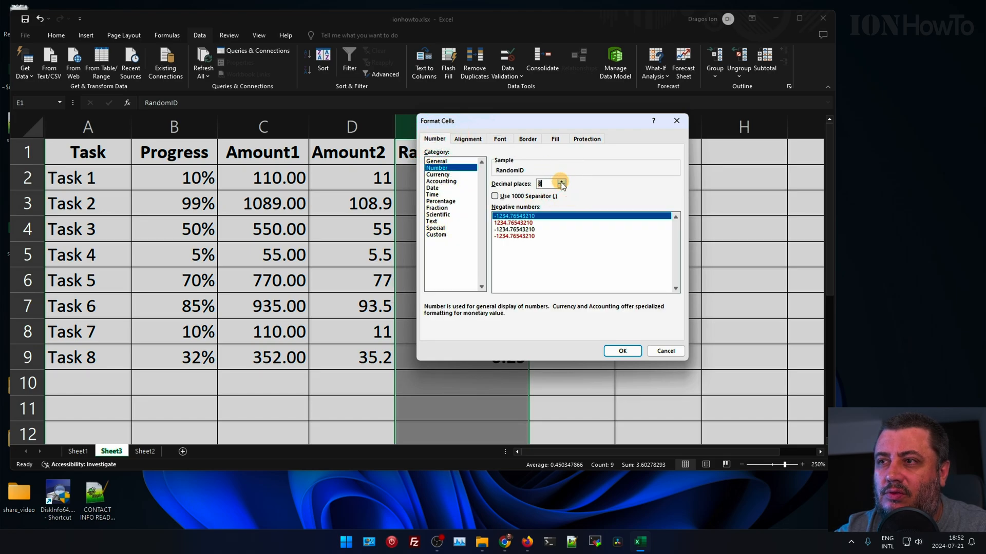
click(623, 354)
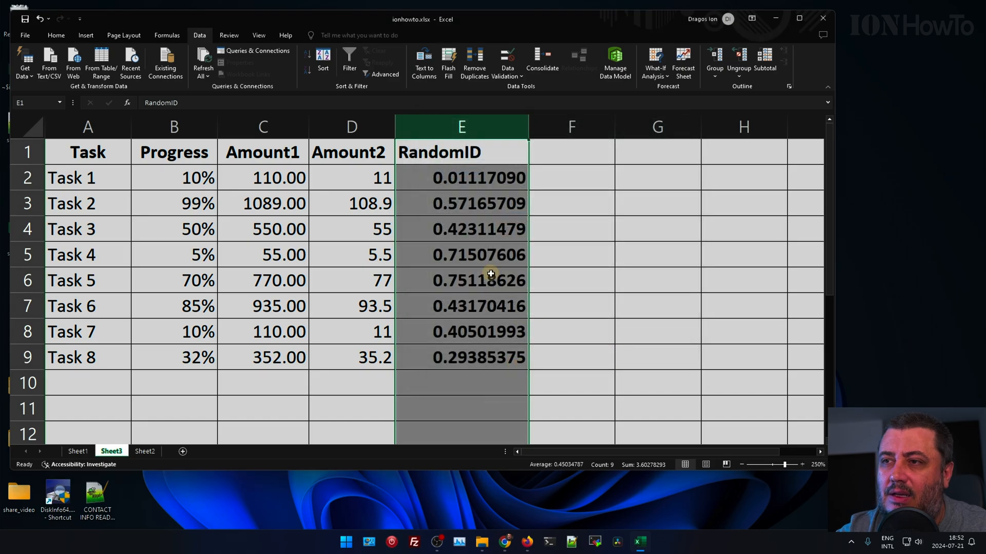
click(475, 178)
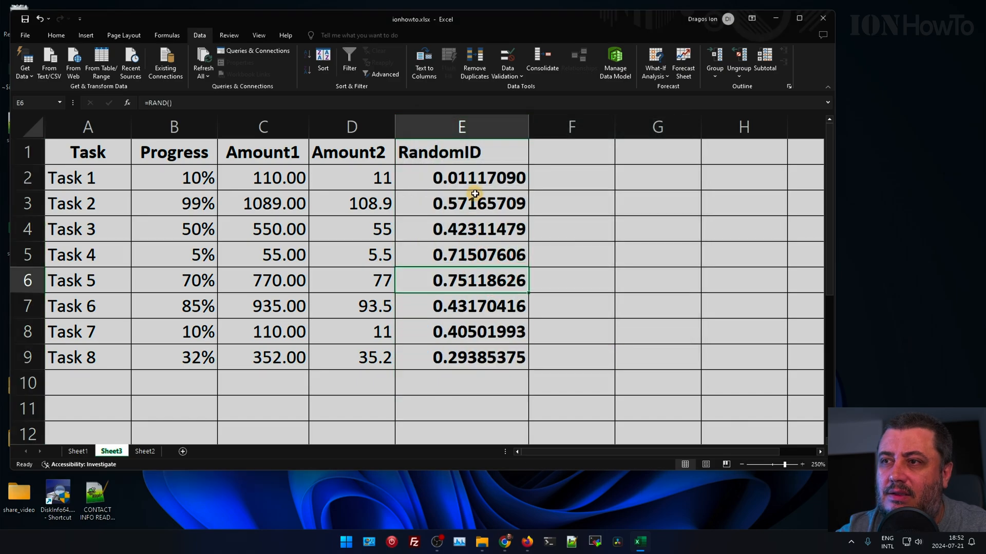
click(468, 357)
click(455, 177)
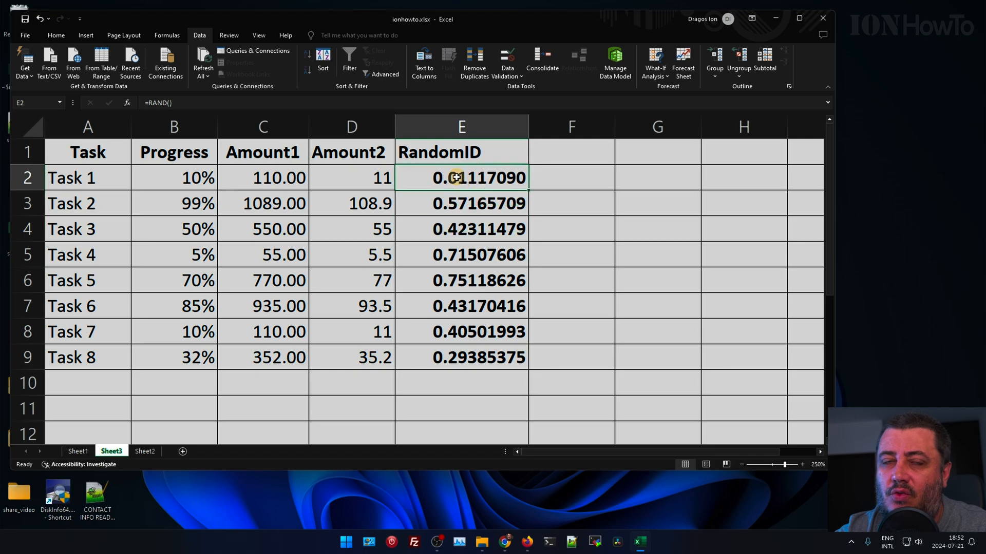
click(571, 151)
click(444, 153)
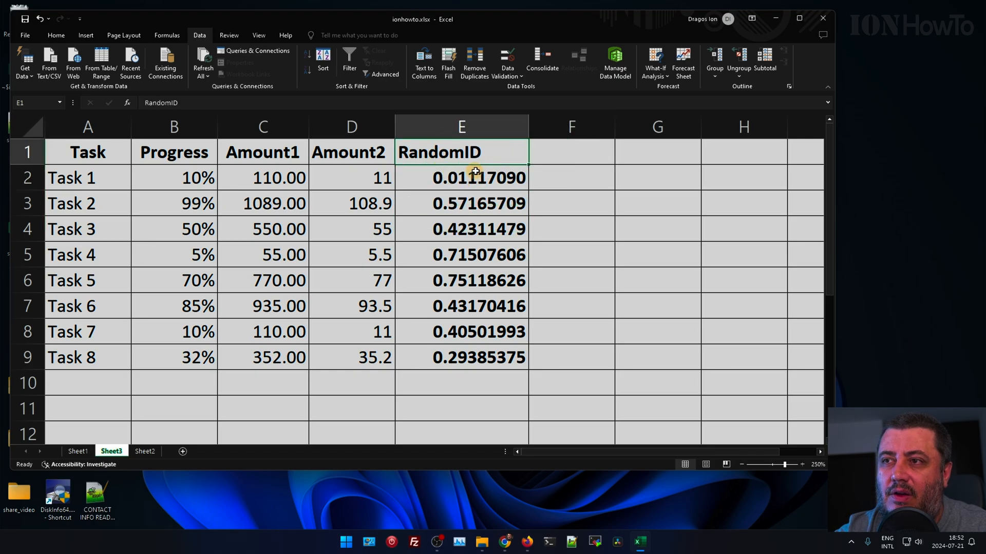
click(473, 180)
click(472, 151)
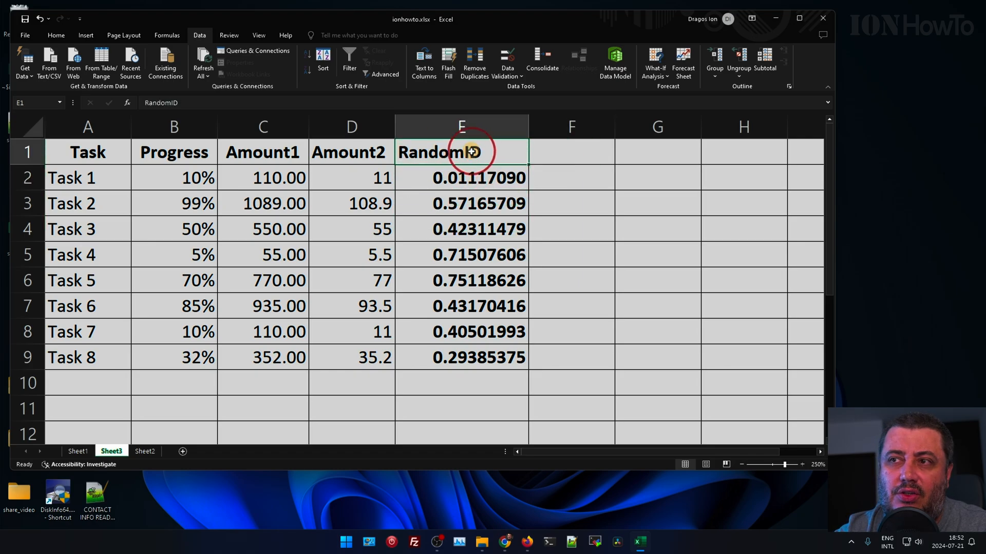
click(574, 159)
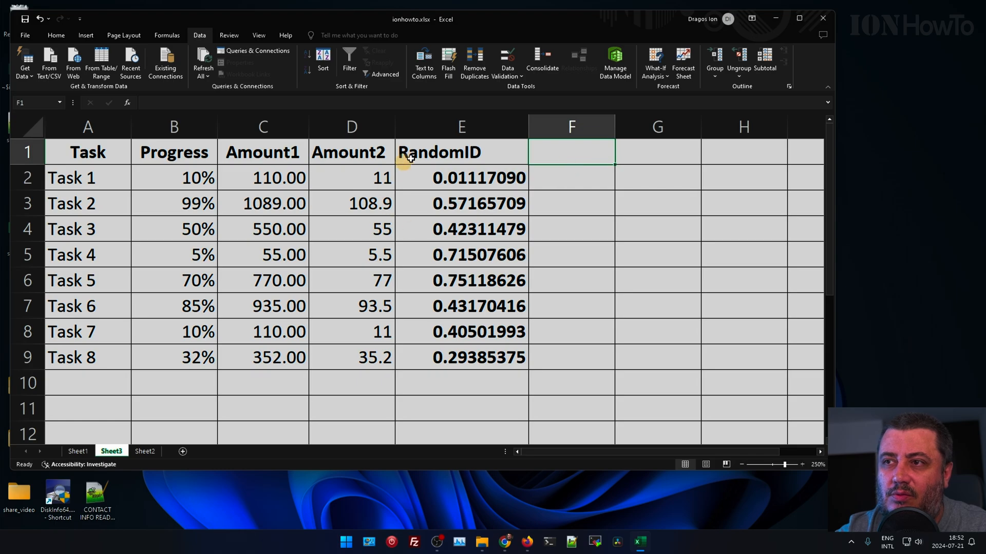
click(449, 123)
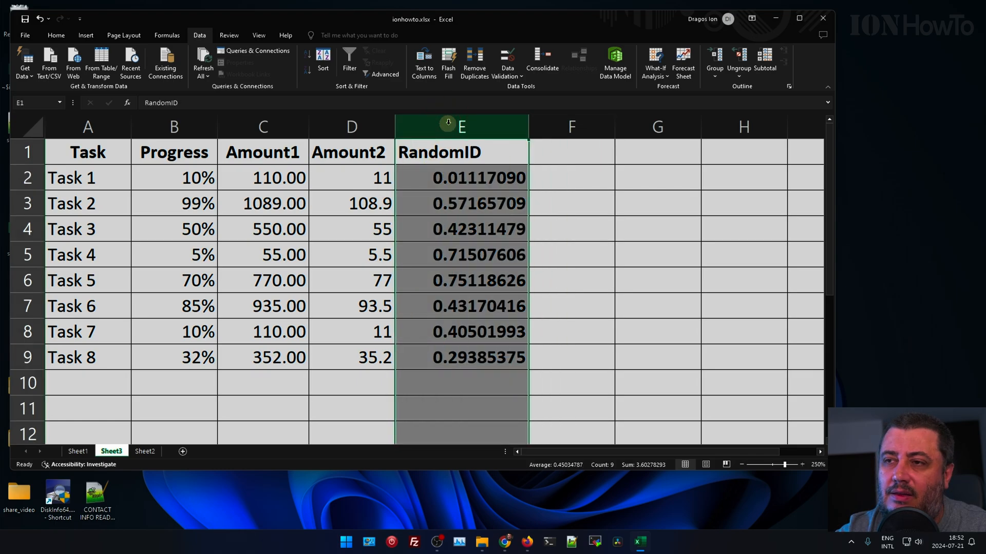
click(448, 152)
- Examine the formula behind the random value in cell E2, leaving it unedited
click(455, 174)
click(149, 103)
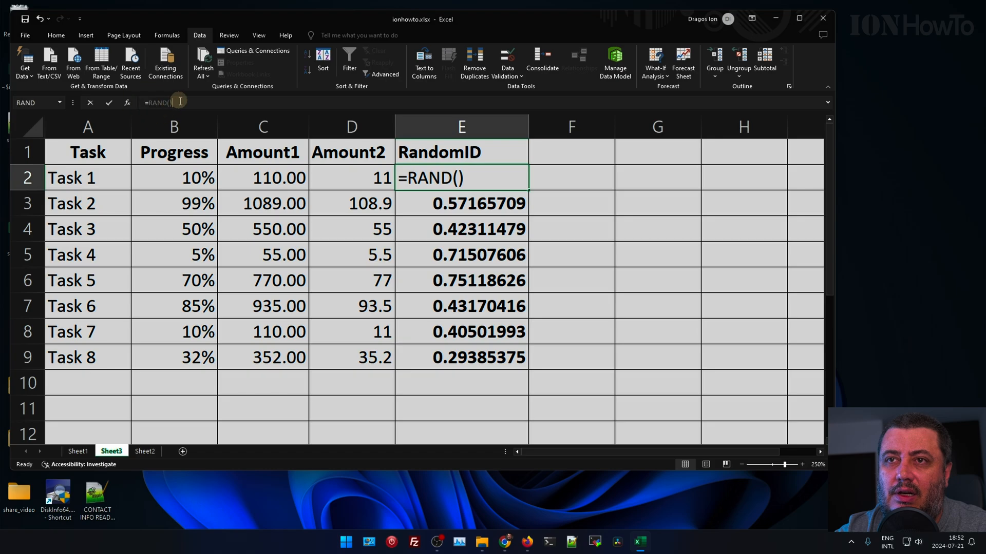
key(Escape)
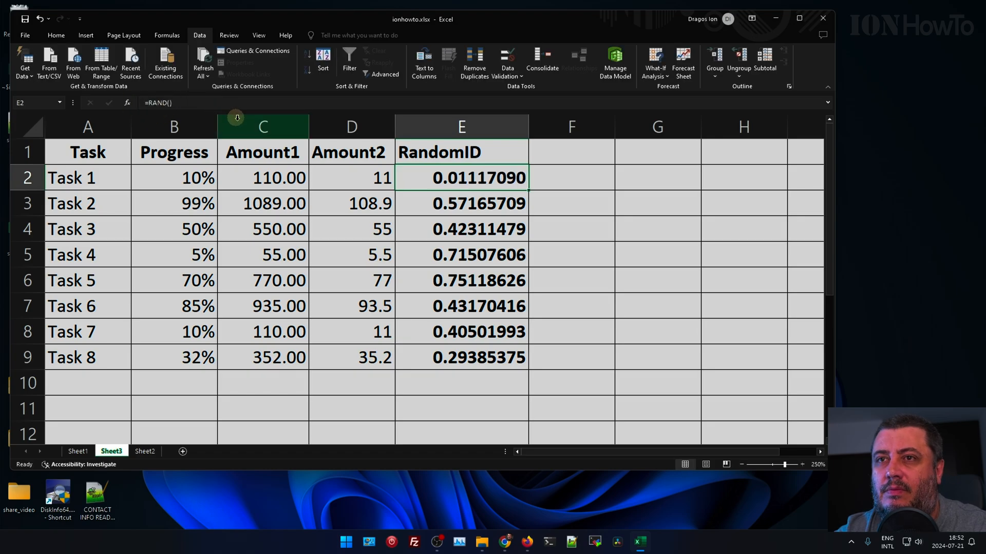
click(174, 103)
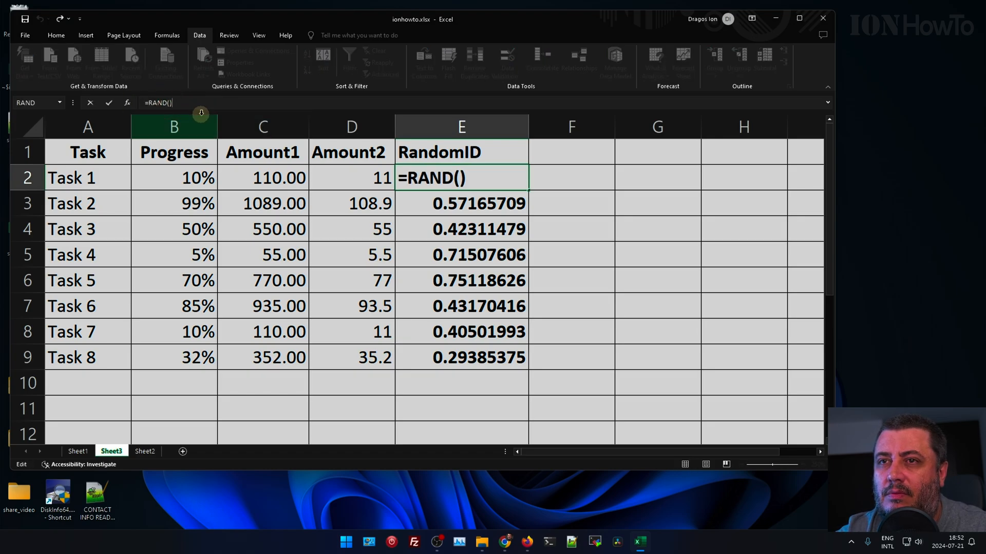
key(Escape)
click(547, 169)
click(496, 173)
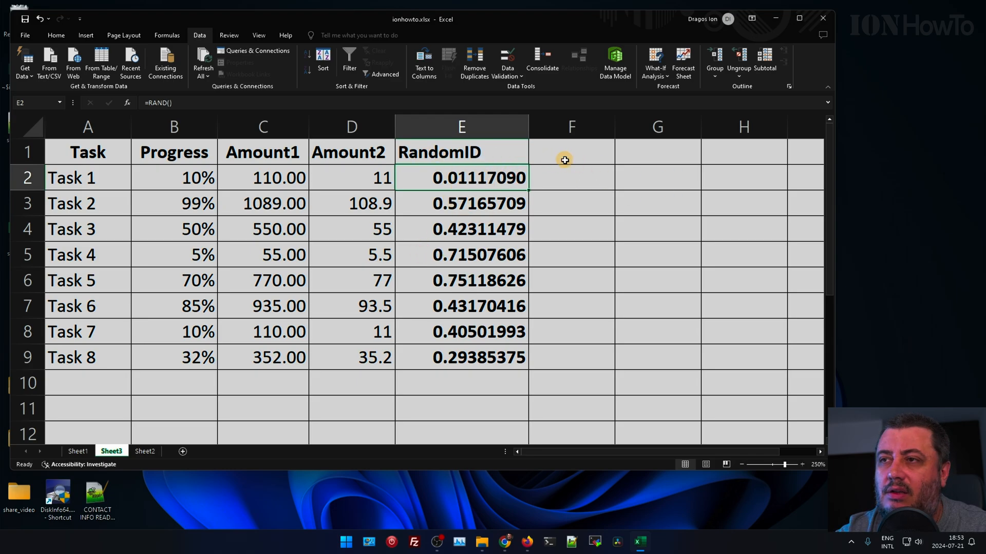
- Enter the header Unique in cell F1, beside the RandomID column
click(549, 149)
scroll(454, 271, down, 1)
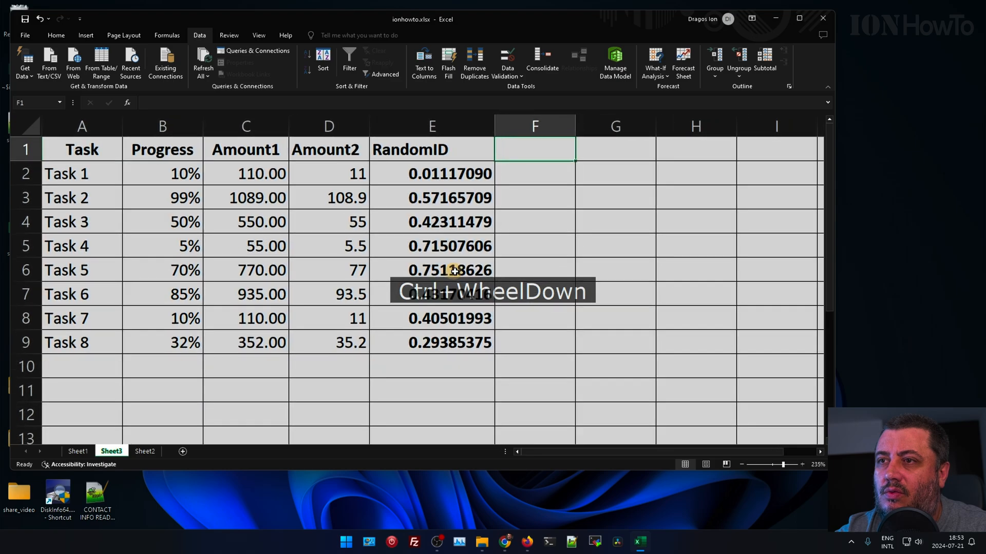
click(519, 187)
click(523, 145)
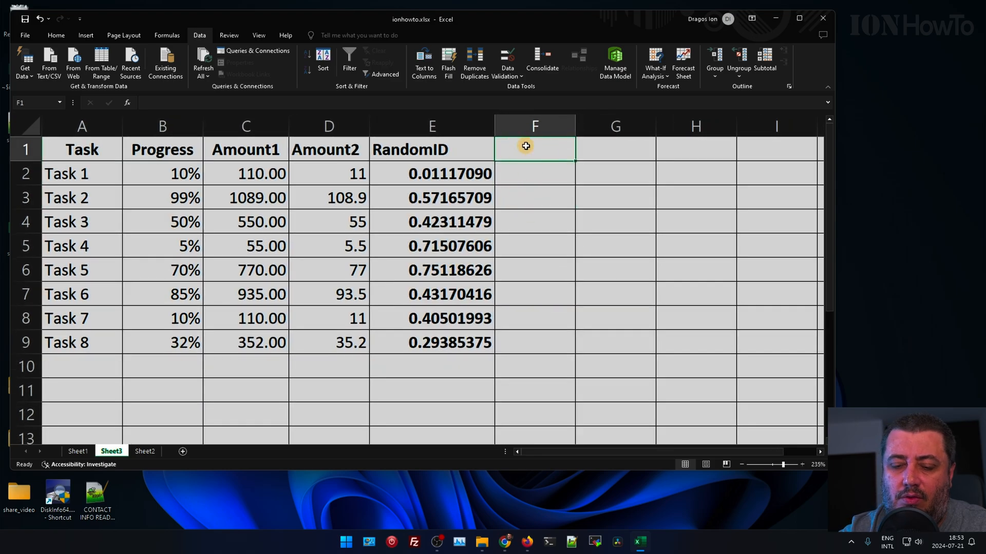
text(Unique)
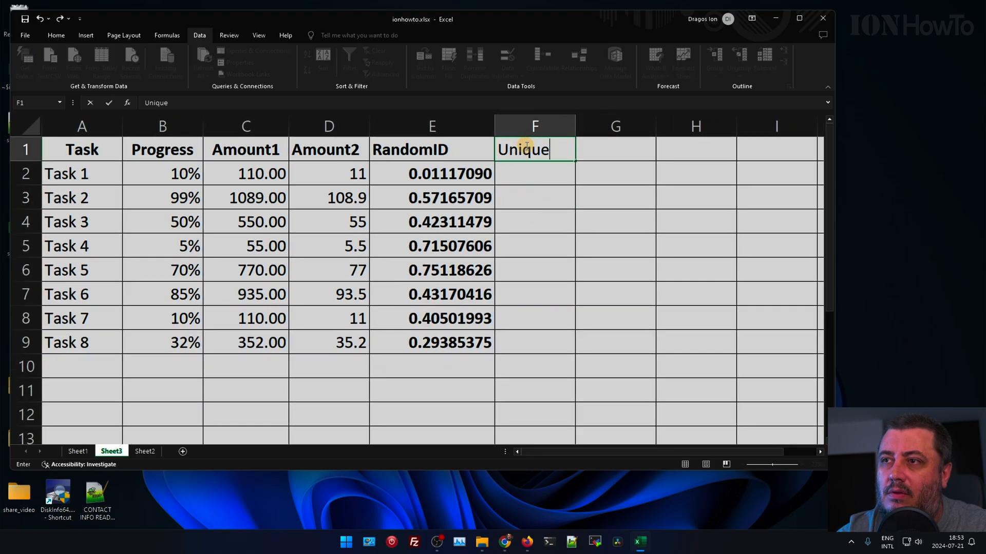
key(Return)
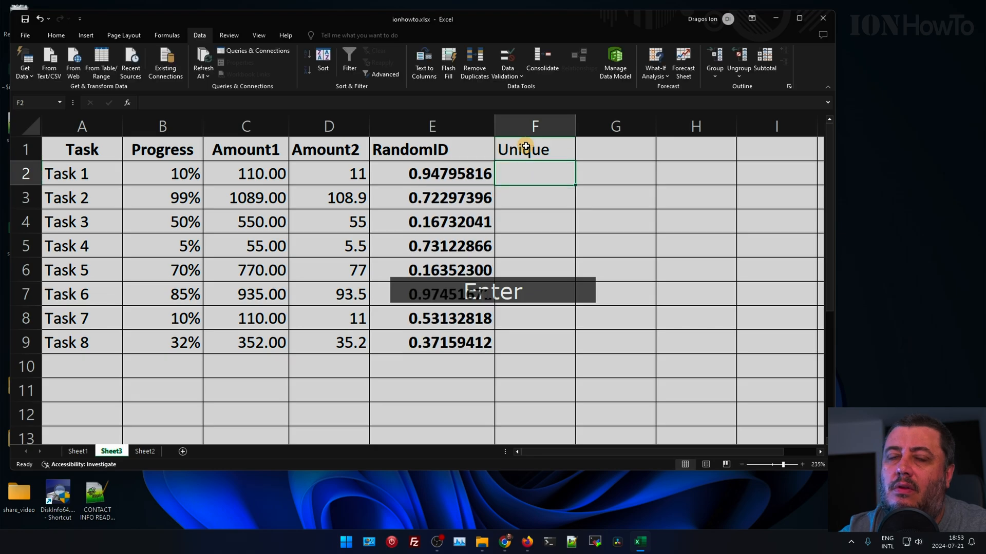
click(532, 189)
click(521, 177)
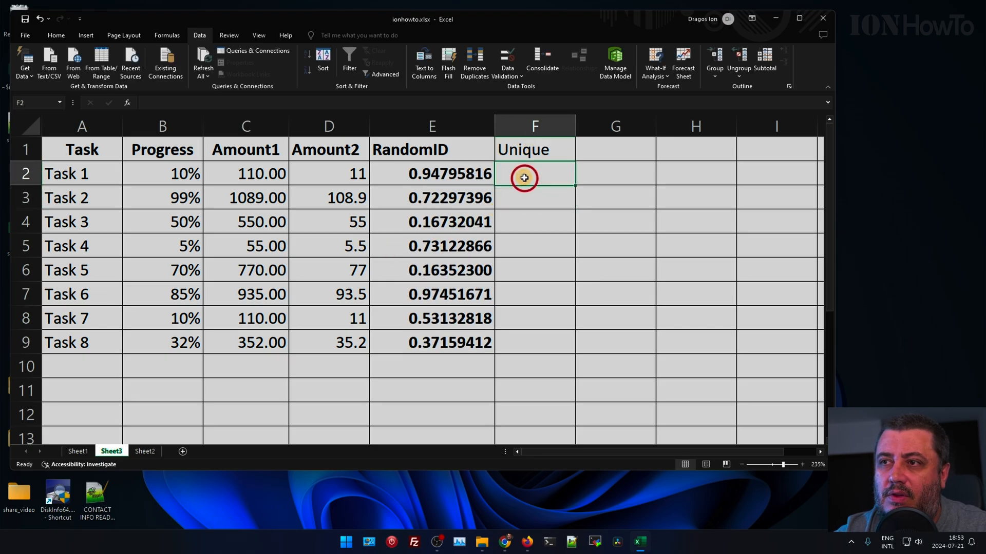
- Insert an empty column between the RandomID and Unique columns
click(522, 123)
right_click(531, 128)
click(550, 213)
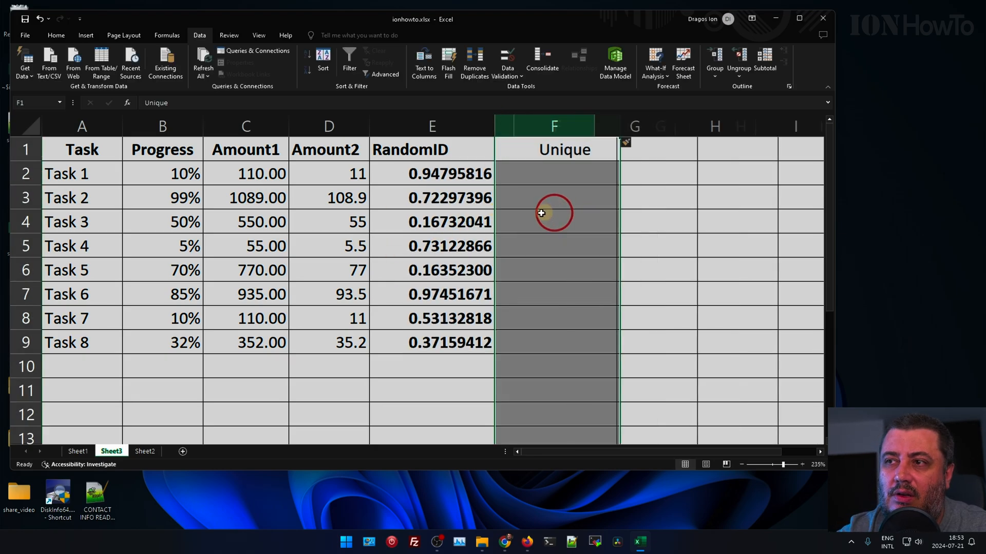
- Copy the RandomID column into the empty column F and keep only its values and number formatting, without the RAND formulas
click(451, 125)
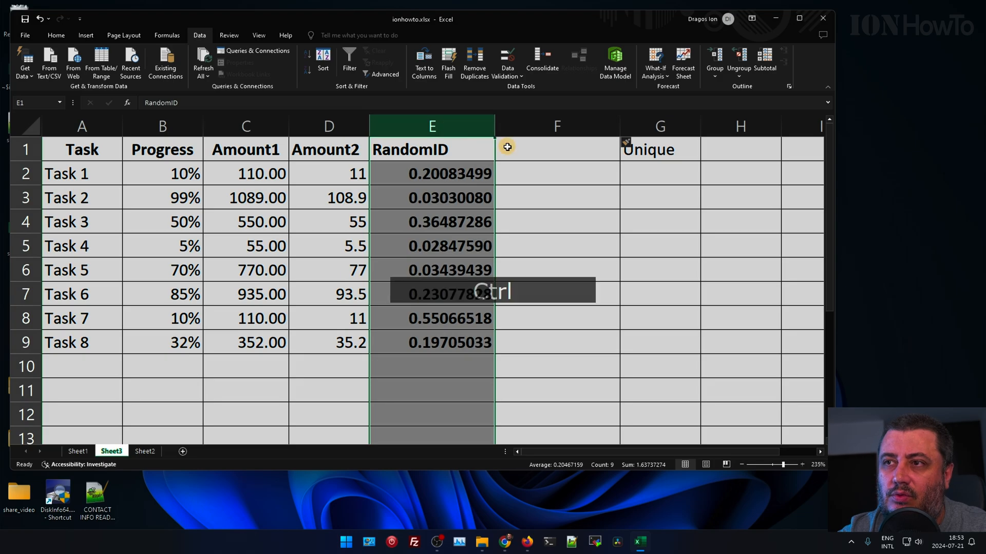
key(ctrl+c)
click(526, 128)
key(ctrl+shift+v)
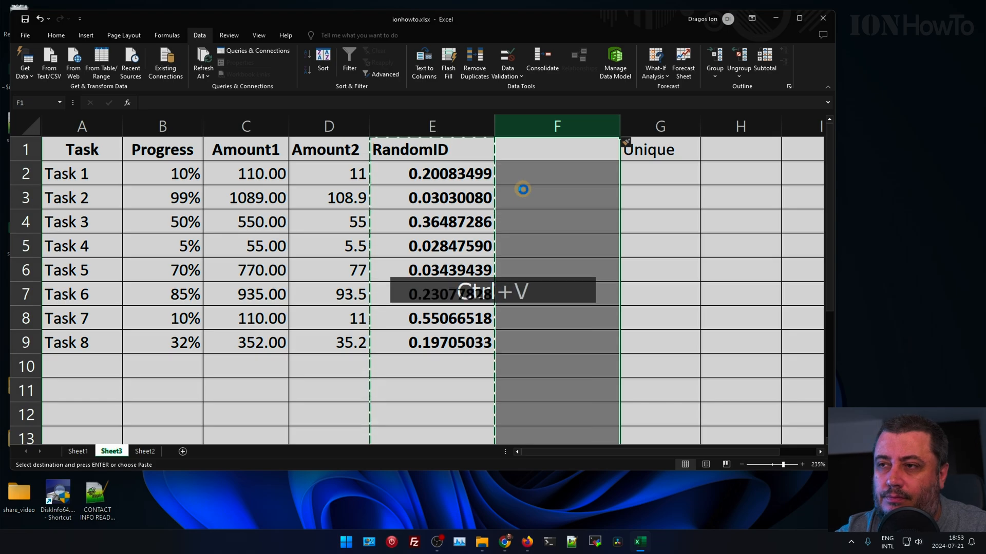
key(ctrl+v)
click(632, 144)
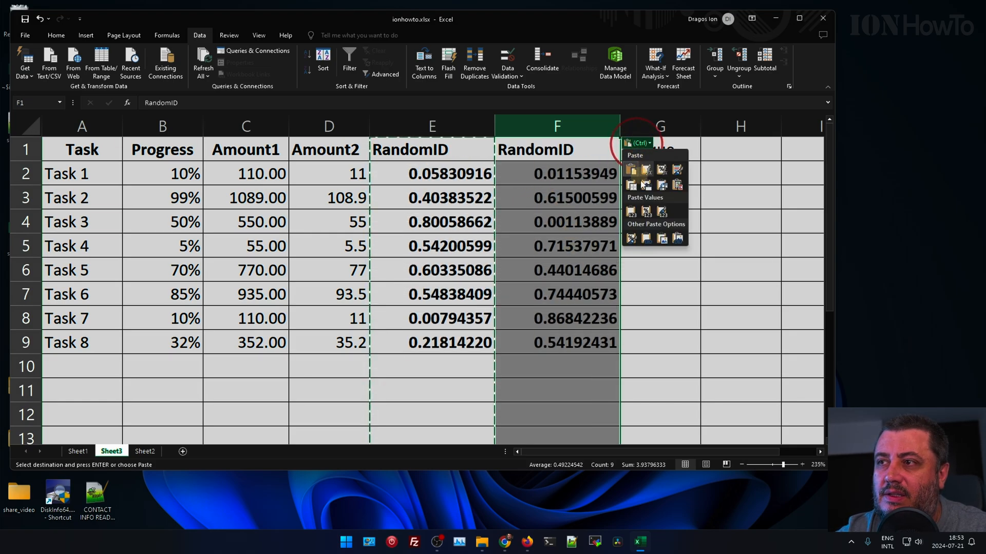
click(648, 211)
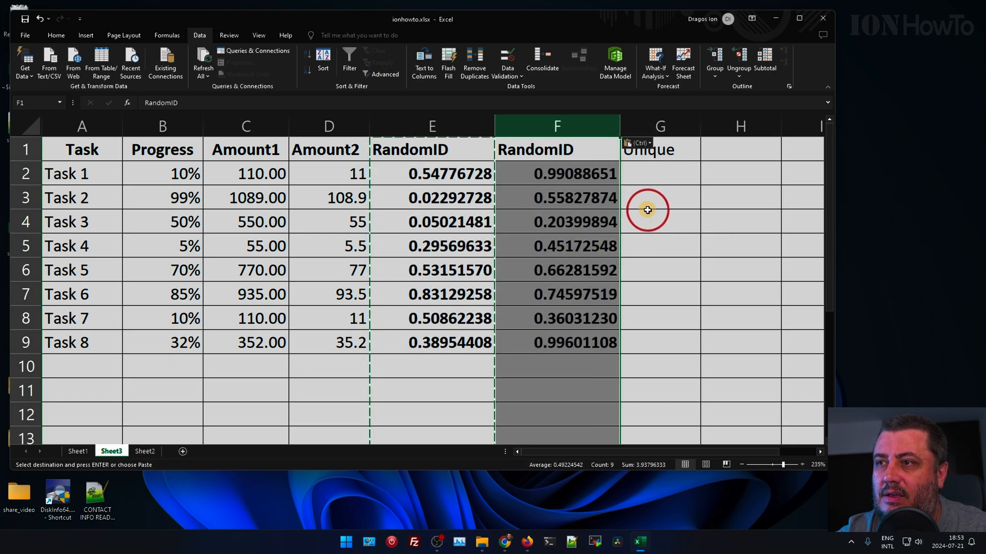
- Delete the original formula-based RandomID column E, keeping the copy with static values
click(454, 125)
right_click(454, 125)
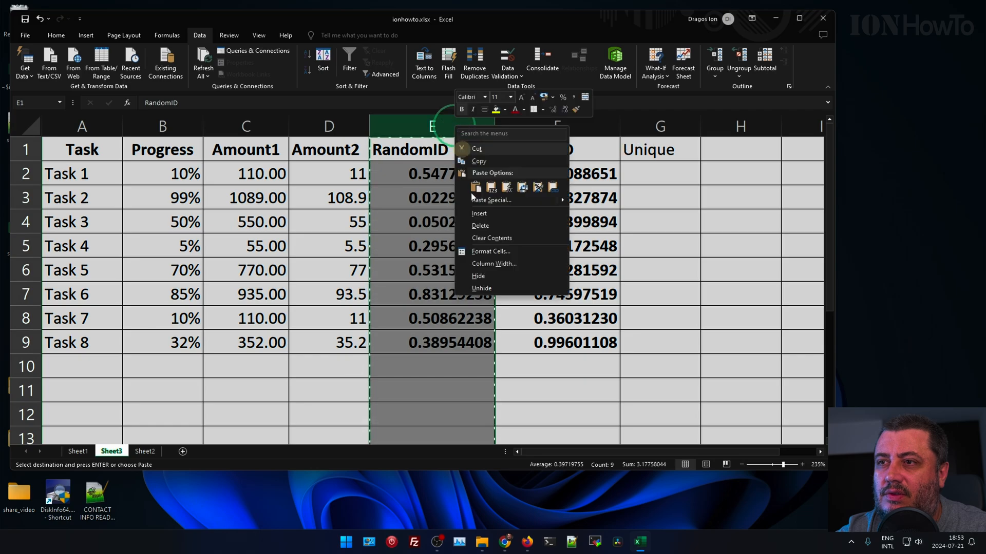
click(462, 239)
click(422, 215)
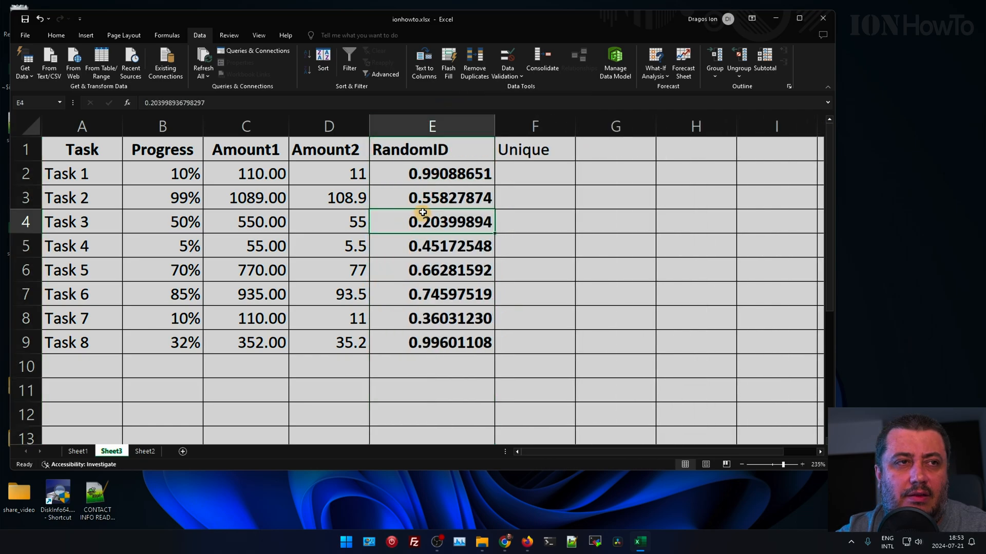
- Examine the stored contents of cells E2 to E6 in the RandomID column, discarding any accidental edit
click(418, 177)
click(434, 215)
drag(440, 246, 440, 271)
click(440, 231)
click(448, 187)
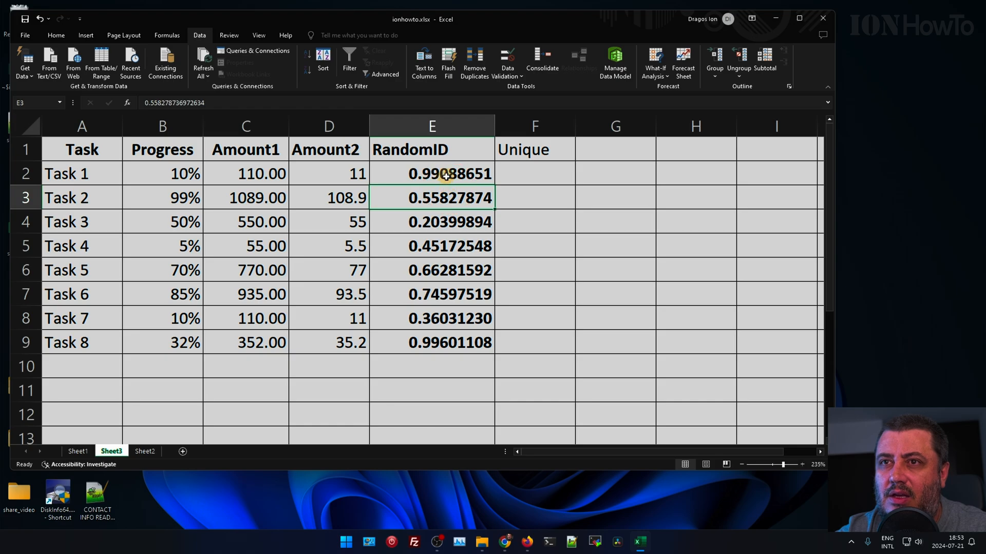
click(446, 176)
click(446, 220)
click(451, 247)
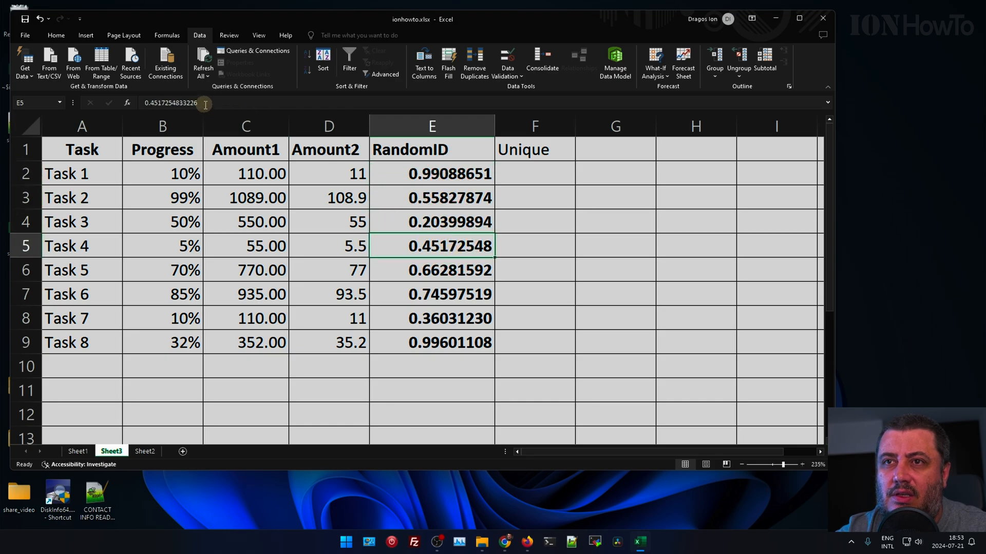
text(6)
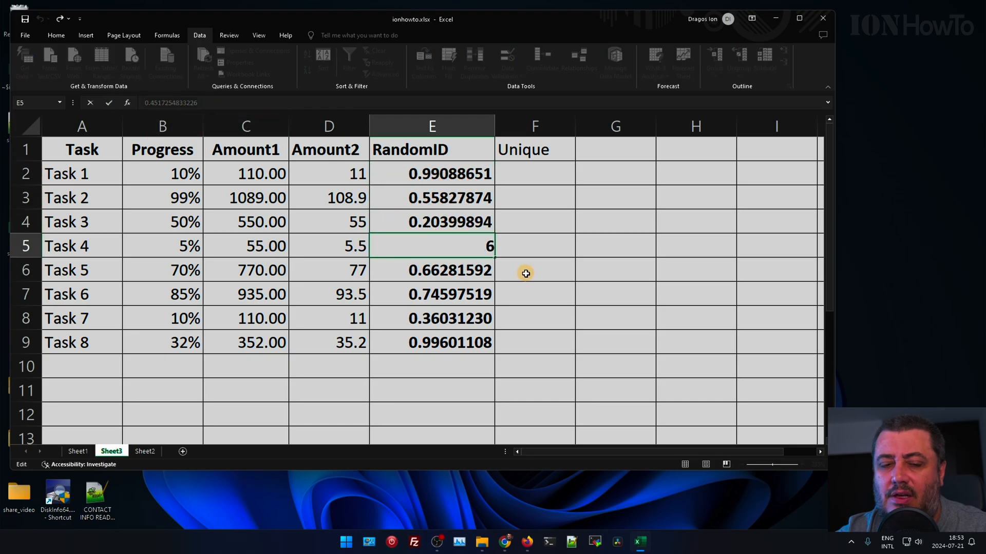
key(Escape)
click(475, 266)
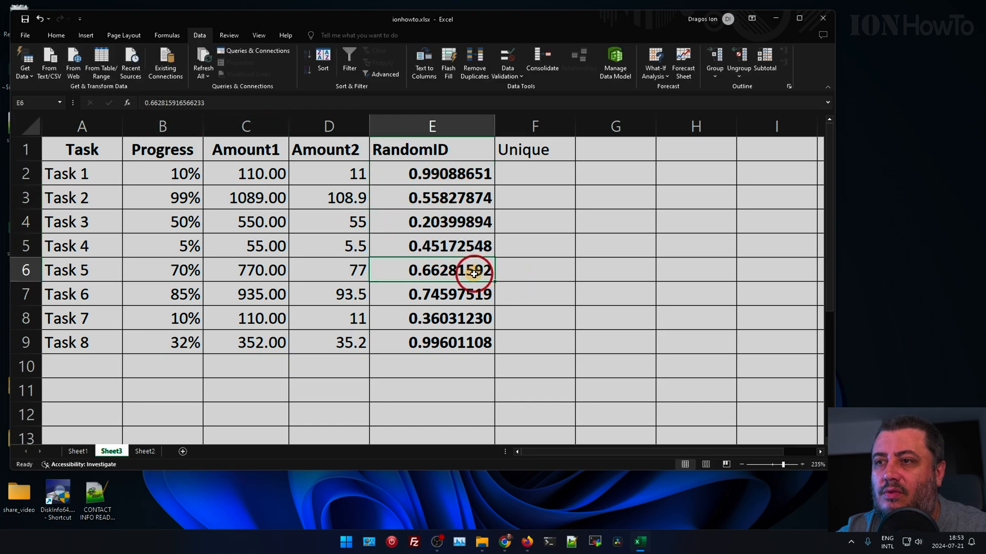
- Clear the contents of column F, removing the Unique header
click(514, 152)
click(512, 176)
click(518, 152)
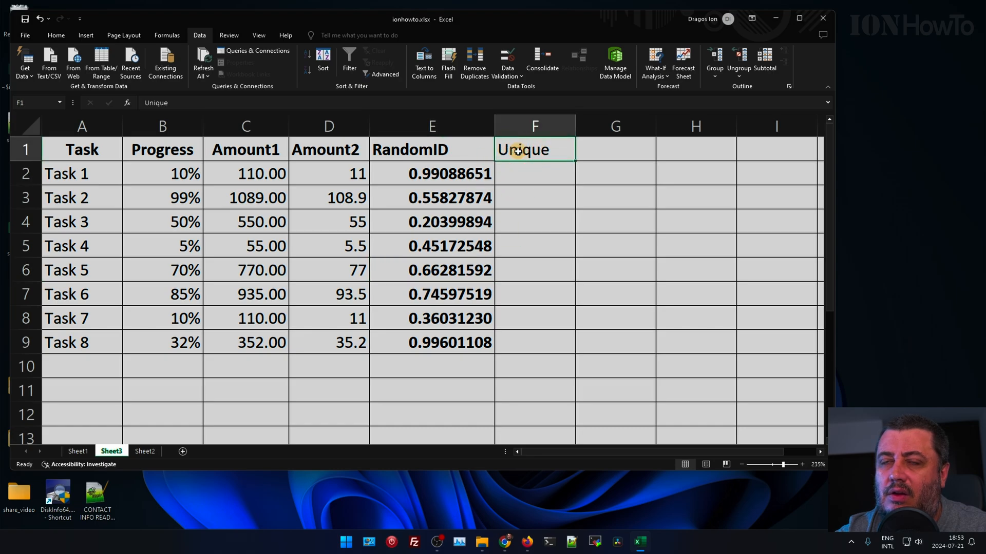
click(519, 174)
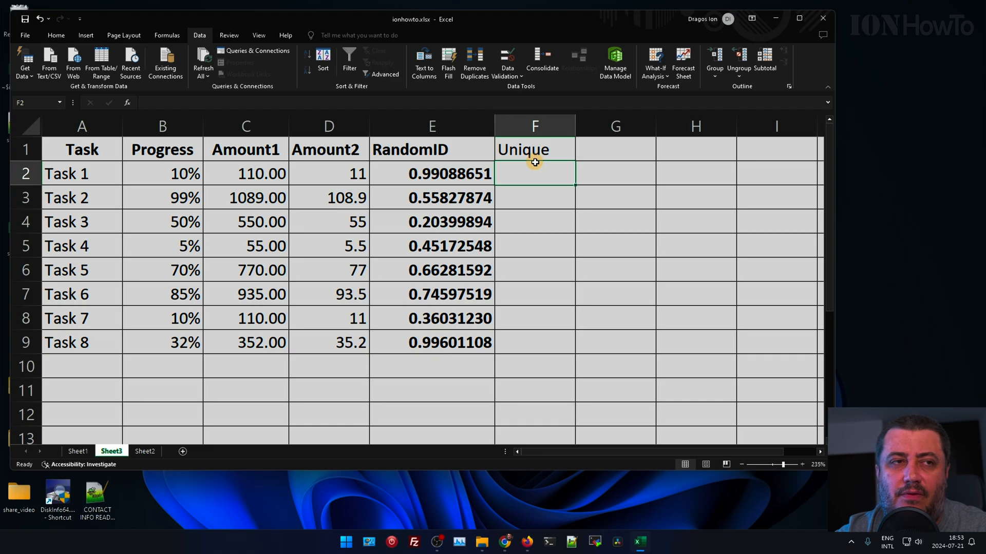
click(514, 144)
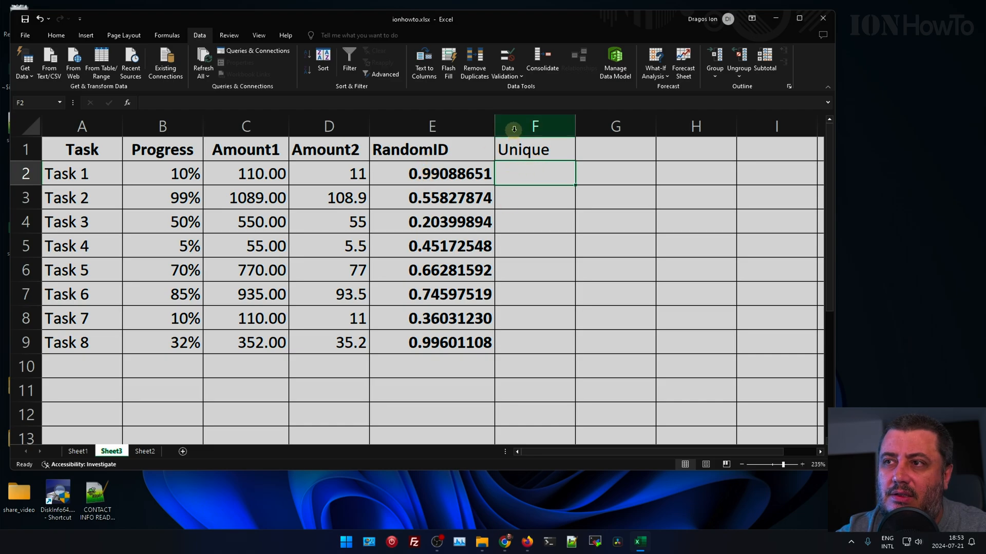
key(Delete)
click(512, 177)
- Highlight duplicate values in the whole RandomID column E using Light Red Fill with Dark Red Text
click(429, 129)
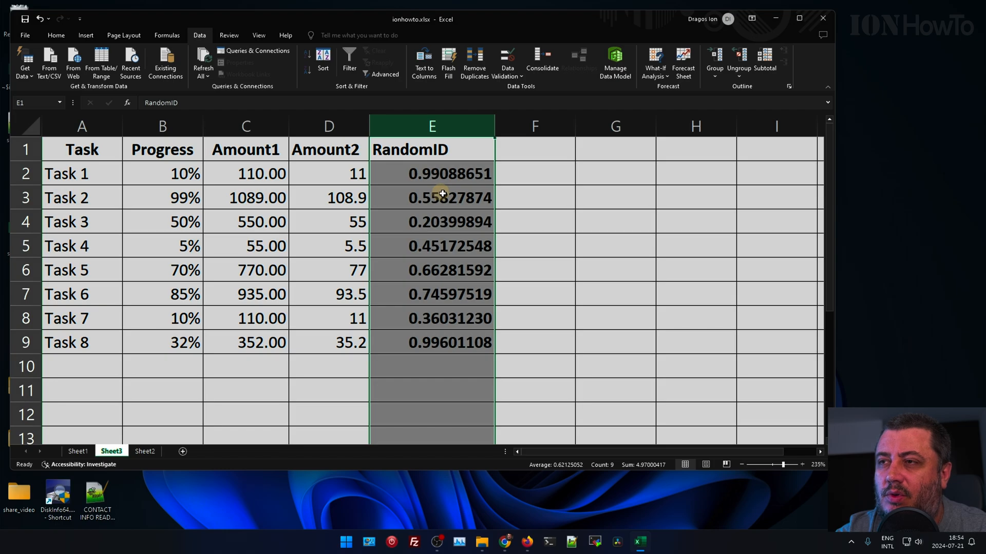
drag(441, 192, 445, 222)
click(415, 124)
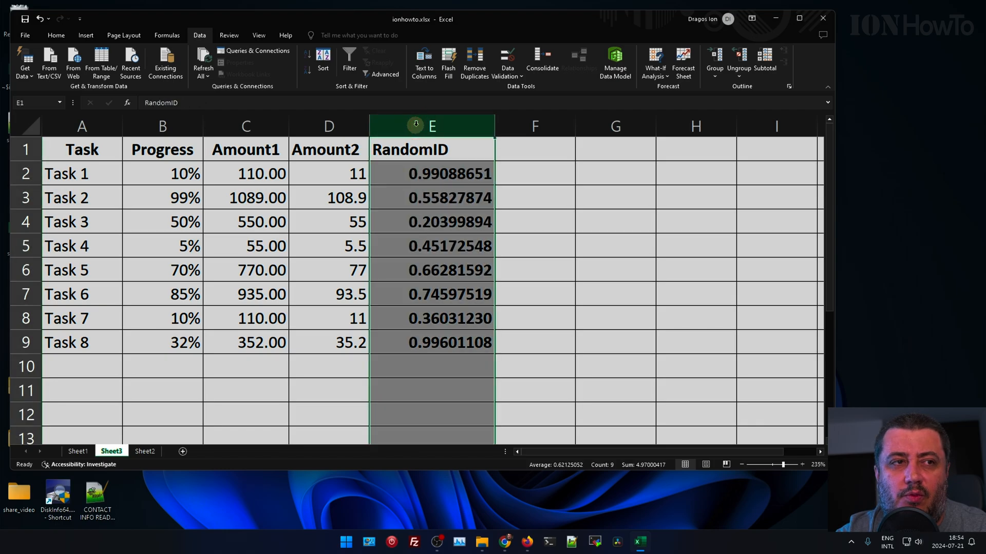
click(30, 127)
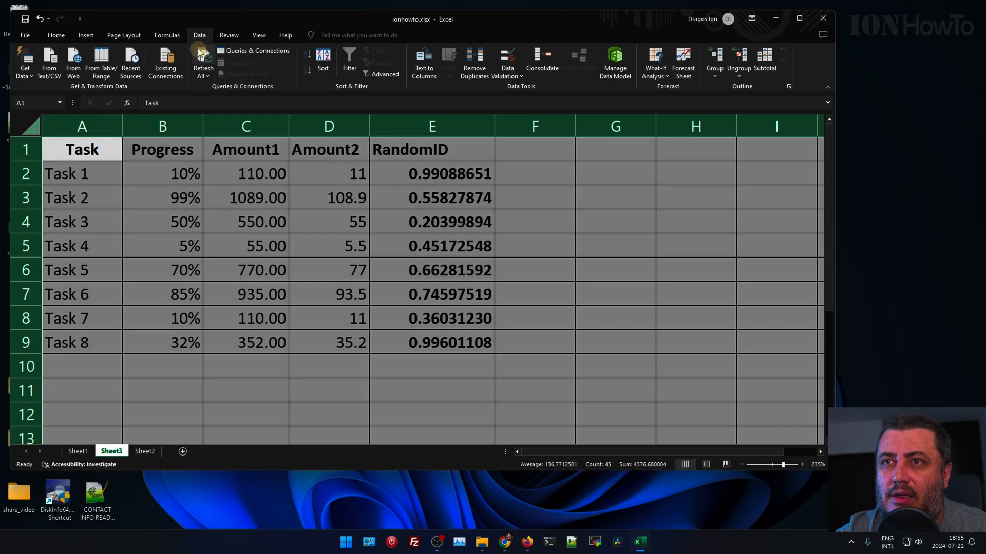
click(447, 126)
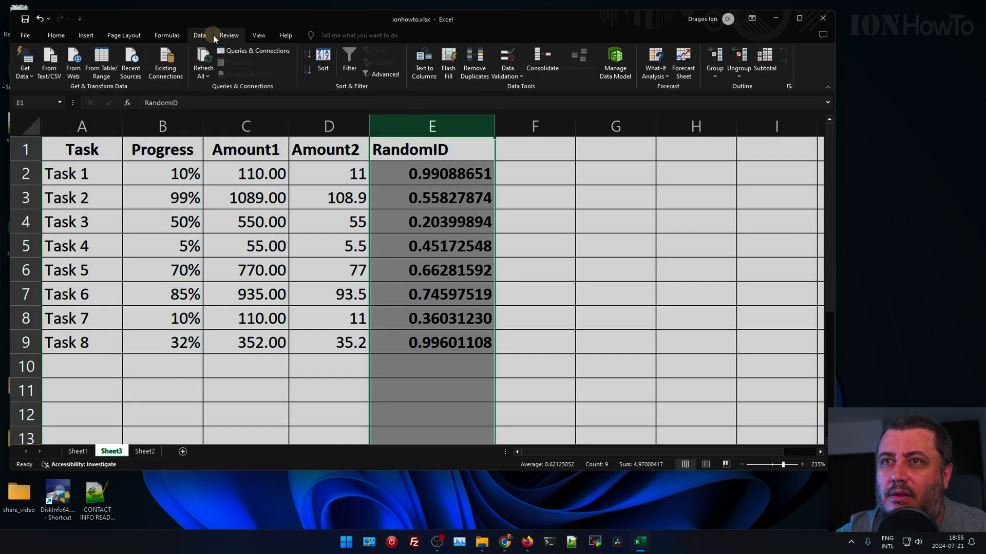
click(55, 37)
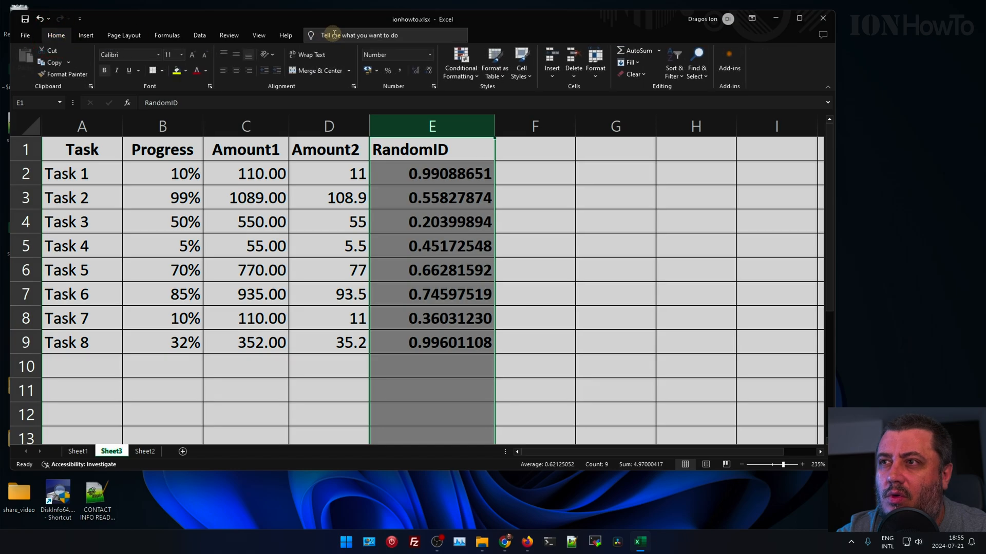
click(459, 76)
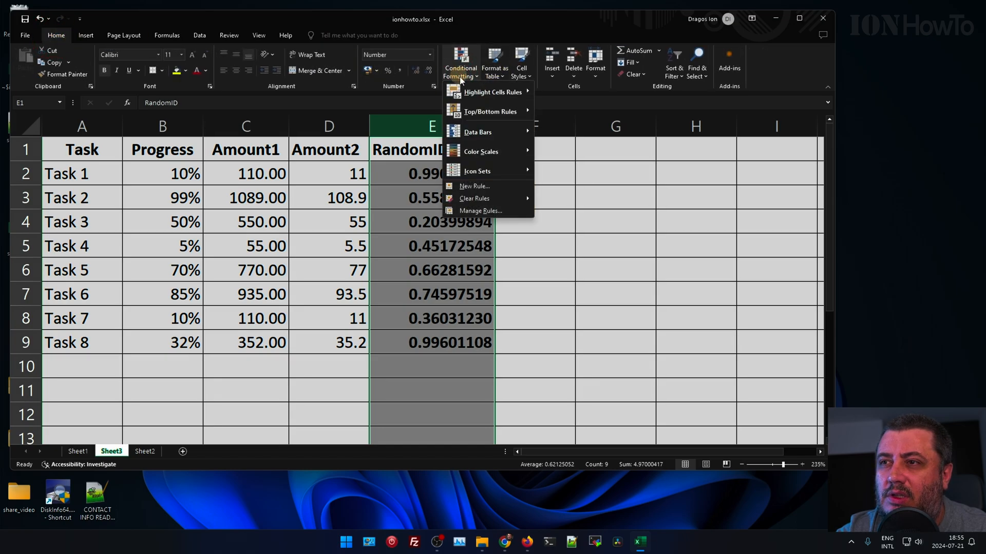
mouse_move(495, 95)
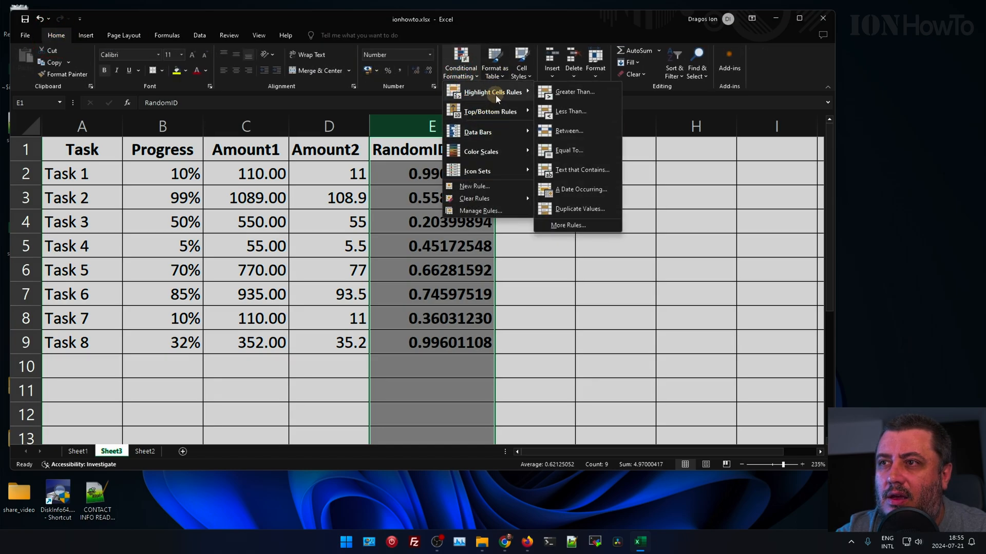
click(580, 209)
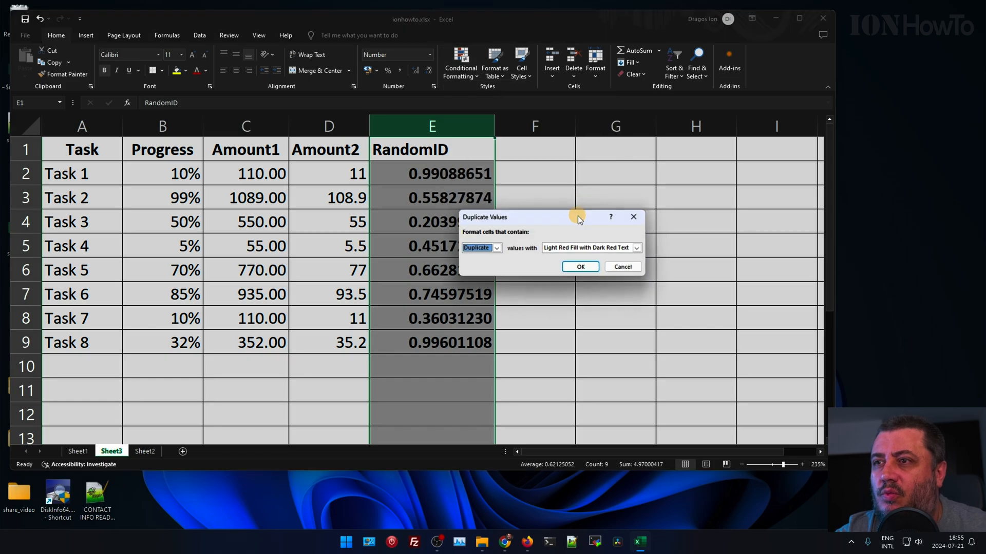
click(580, 267)
- Copy the random value from E8 into E10 to test the duplicate highlighting
click(414, 346)
scroll(440, 398, down, 1)
scroll(440, 399, up, 1)
click(435, 359)
click(431, 341)
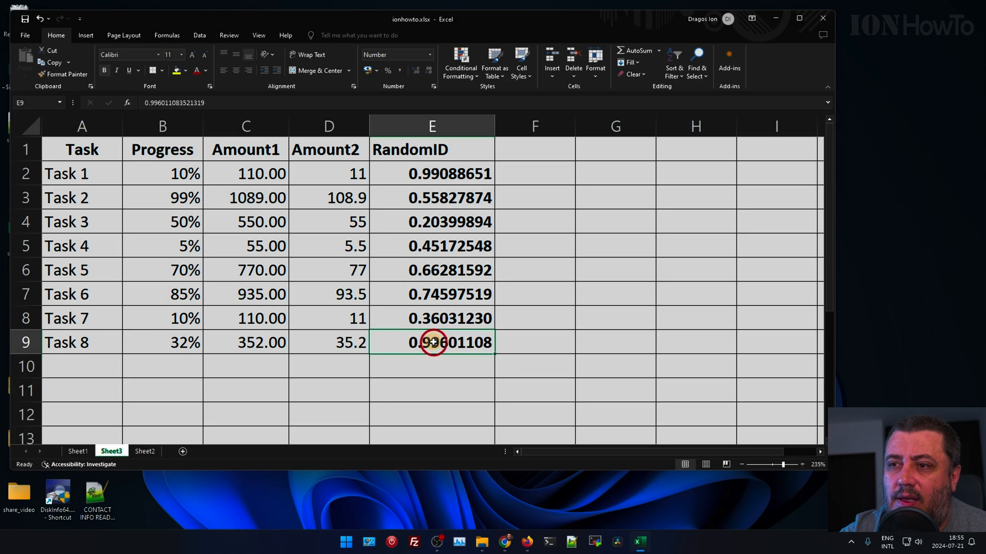
click(418, 318)
key(ctrl+c)
click(437, 367)
key(ctrl+v)
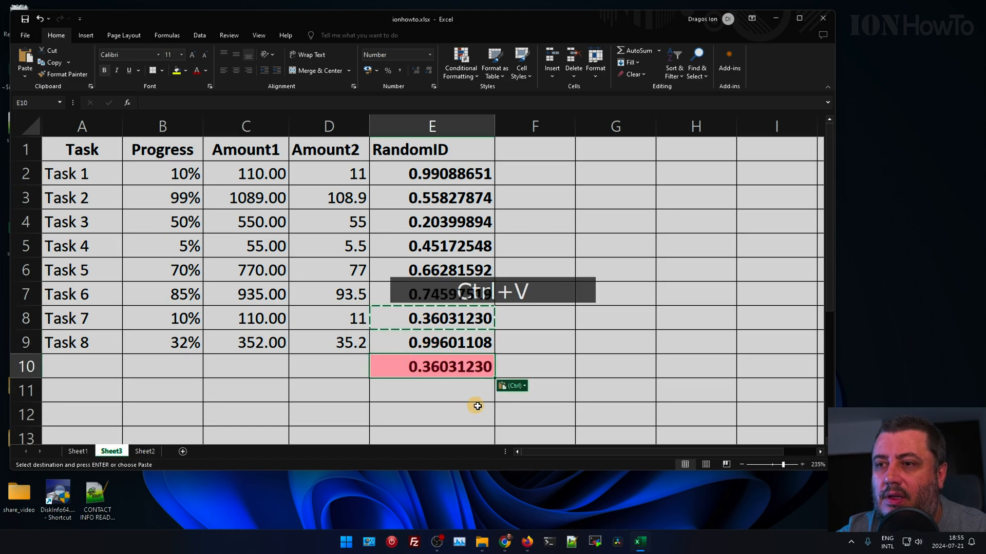
key(Escape)
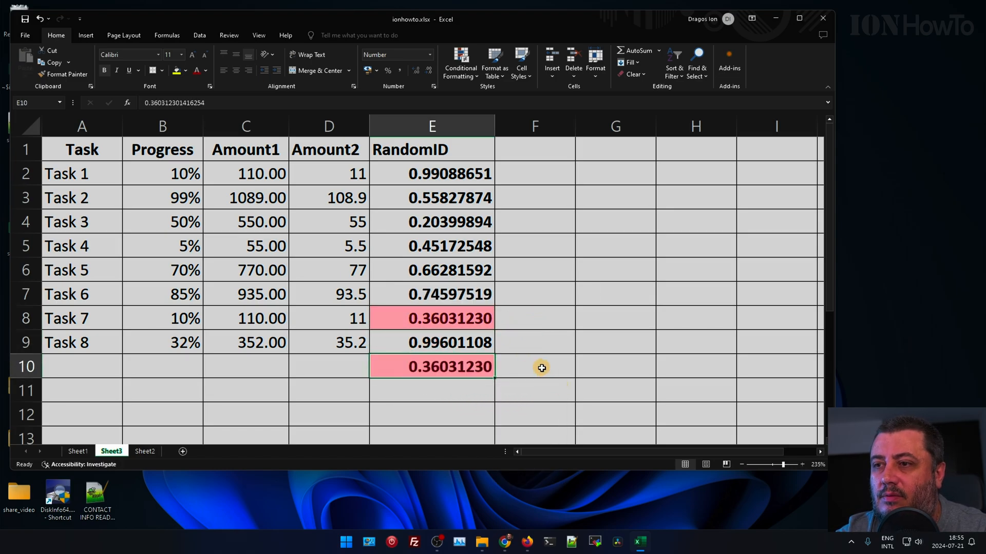
- Copy the random value from E4 into E12 as a second duplicate test and compare the highlighted cells
click(540, 367)
click(440, 320)
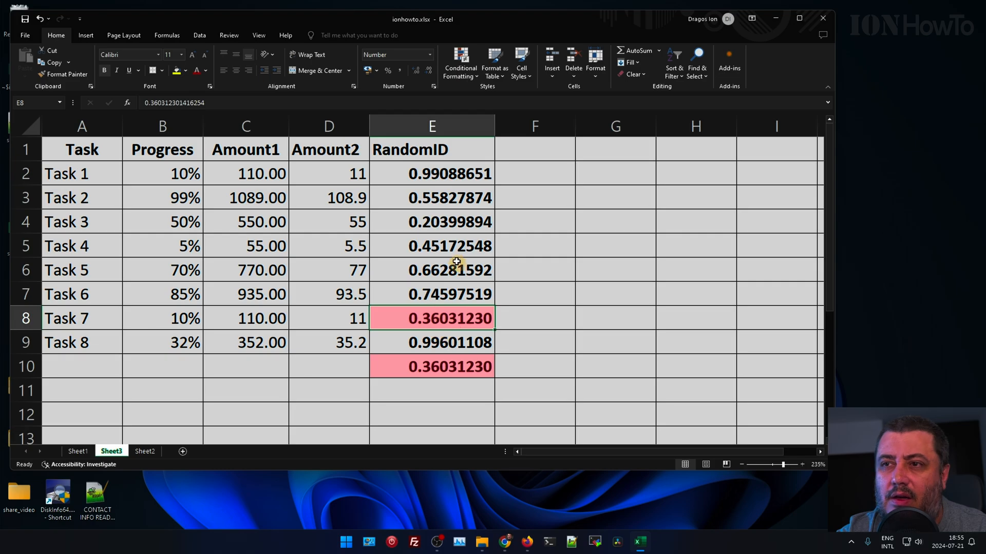
click(447, 223)
key(ctrl+c)
click(430, 414)
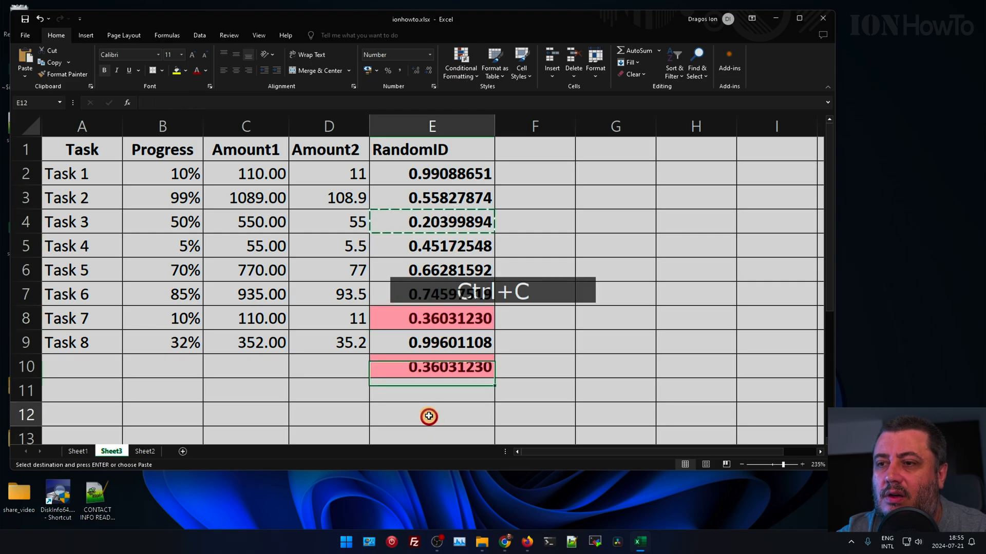
key(ctrl+v)
click(526, 365)
scroll(327, 314, down, 3)
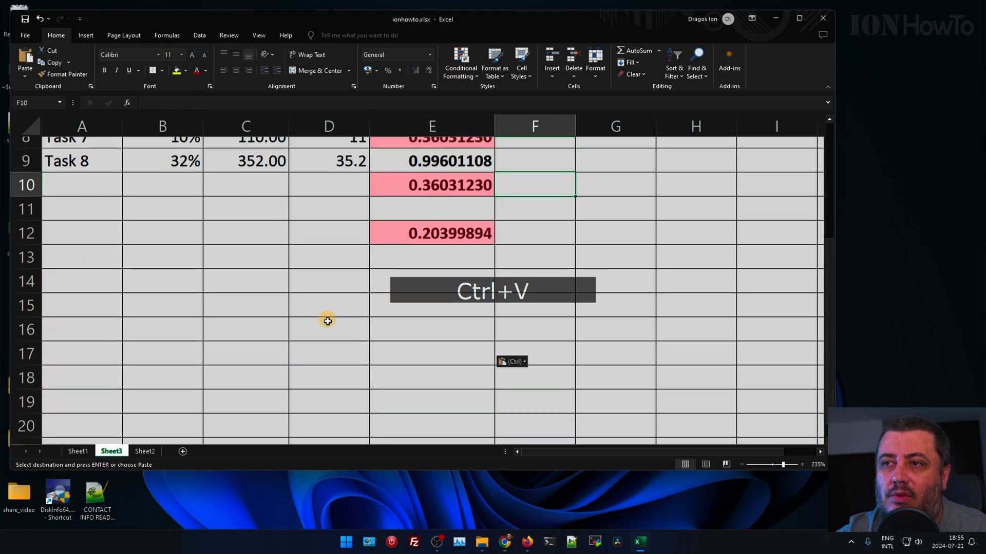
scroll(325, 319, up, 3)
click(502, 222)
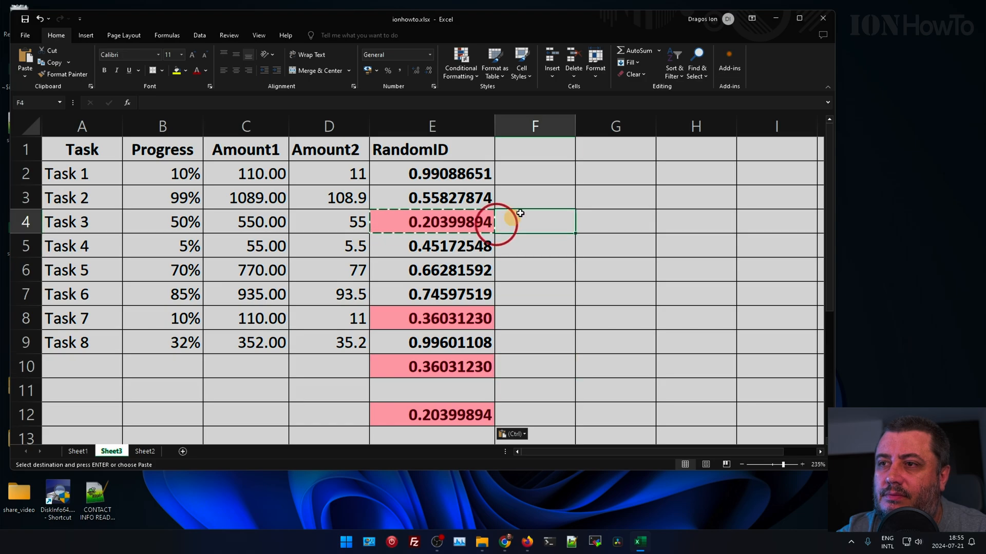
click(529, 164)
click(516, 145)
click(509, 177)
click(513, 149)
click(511, 184)
click(508, 146)
click(511, 175)
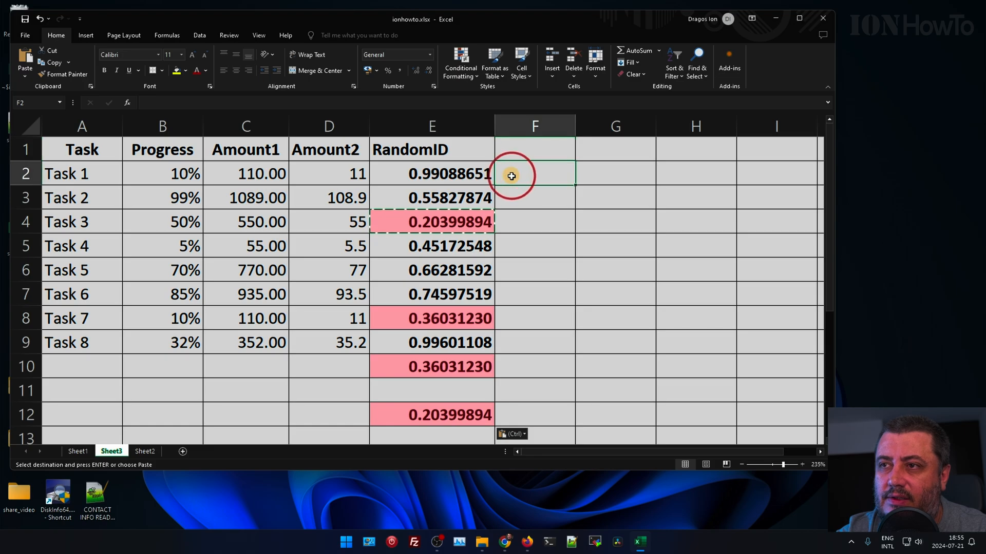
- Undo the paste into E12 and paste the random value from E4 there again to recheck the duplicate highlighting
click(507, 146)
key(ctrl+z)
click(443, 203)
click(440, 222)
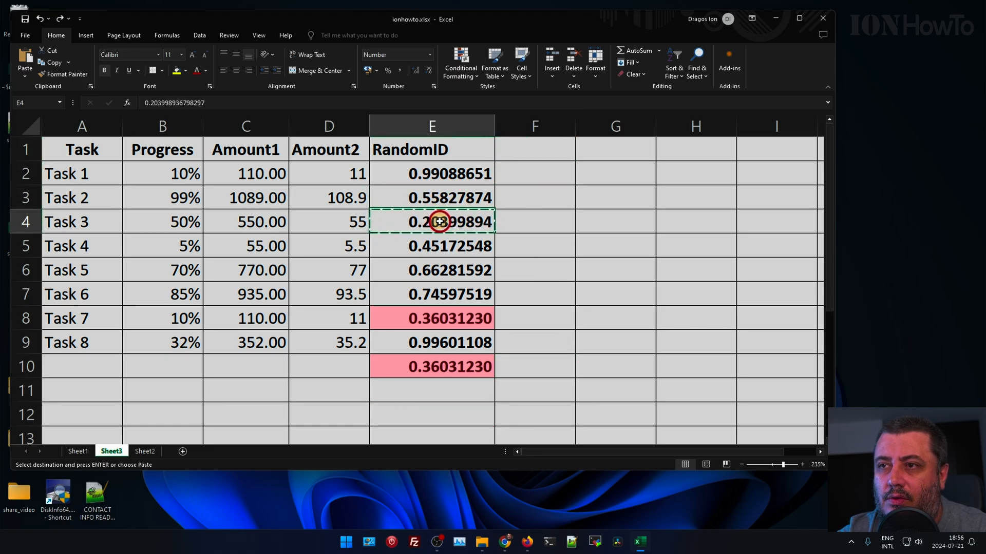
click(425, 411)
key(ctrl+v)
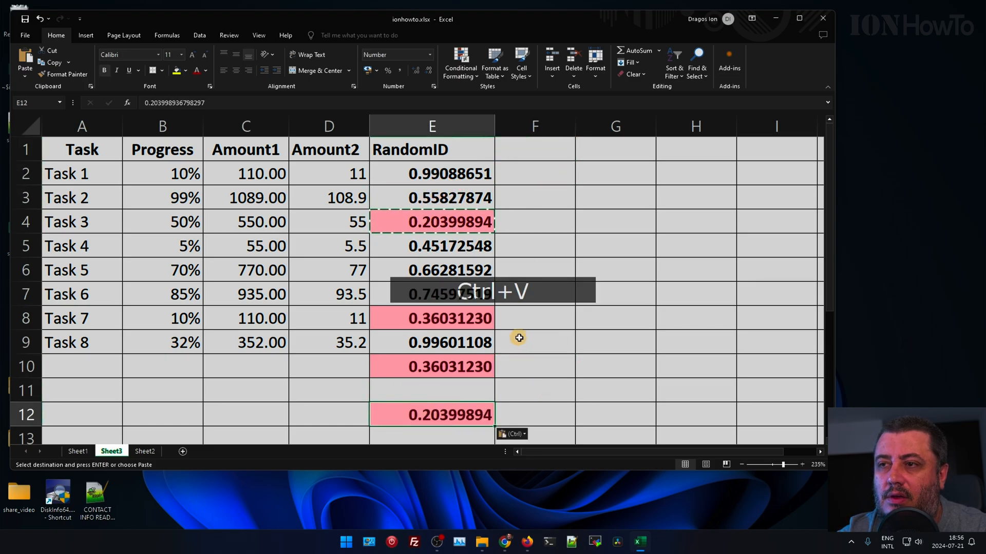
click(519, 339)
click(495, 207)
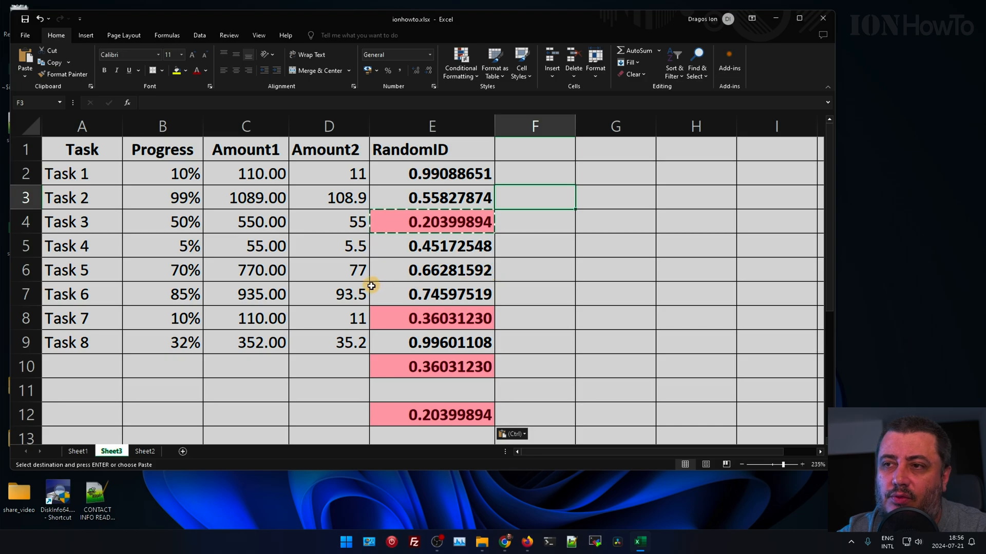
click(444, 200)
- Enter the header Counter in cell F1 beside the RandomID header
click(527, 143)
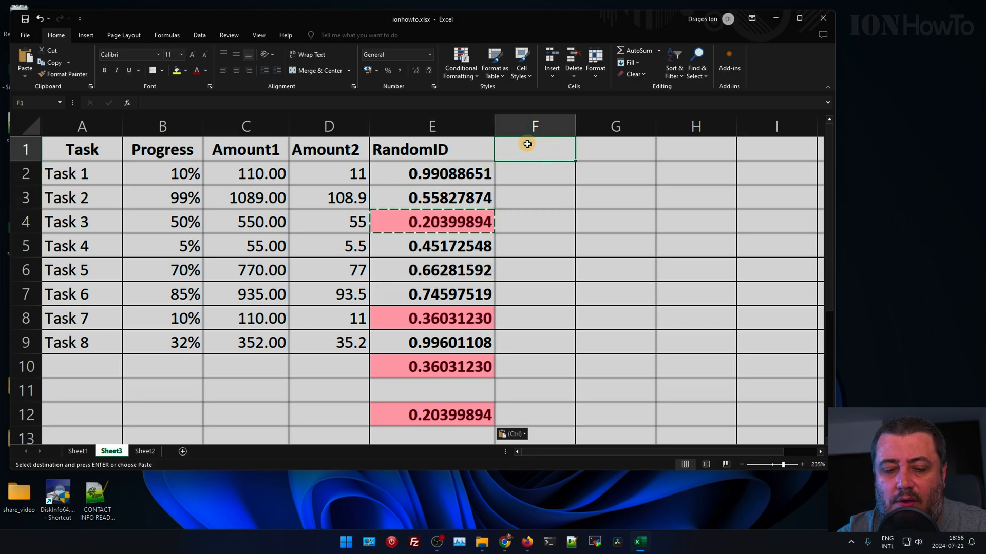
text(I)
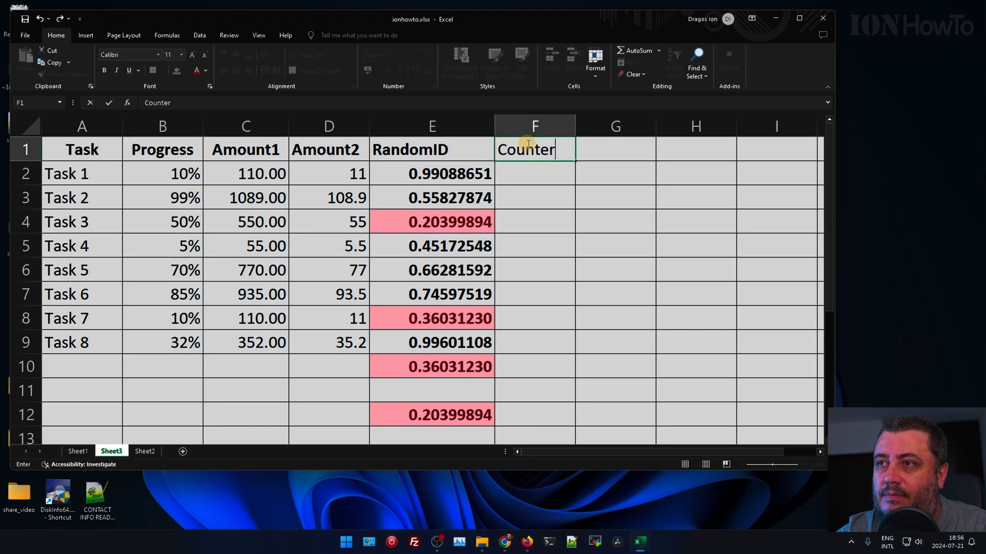
text(ounter)
key(Return)
click(539, 220)
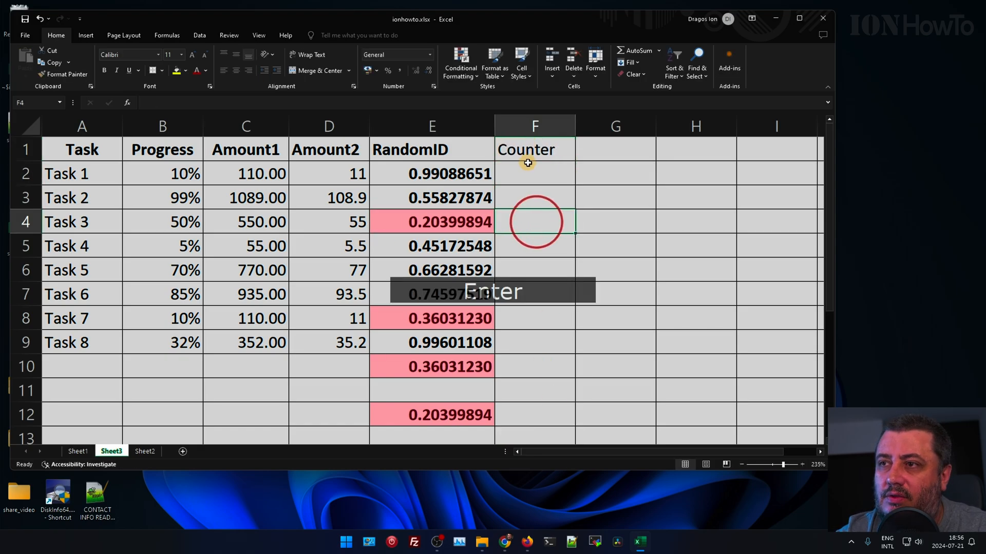
- Search for the countif function and insert COUNTIF into the first Counter cell, F2
click(528, 163)
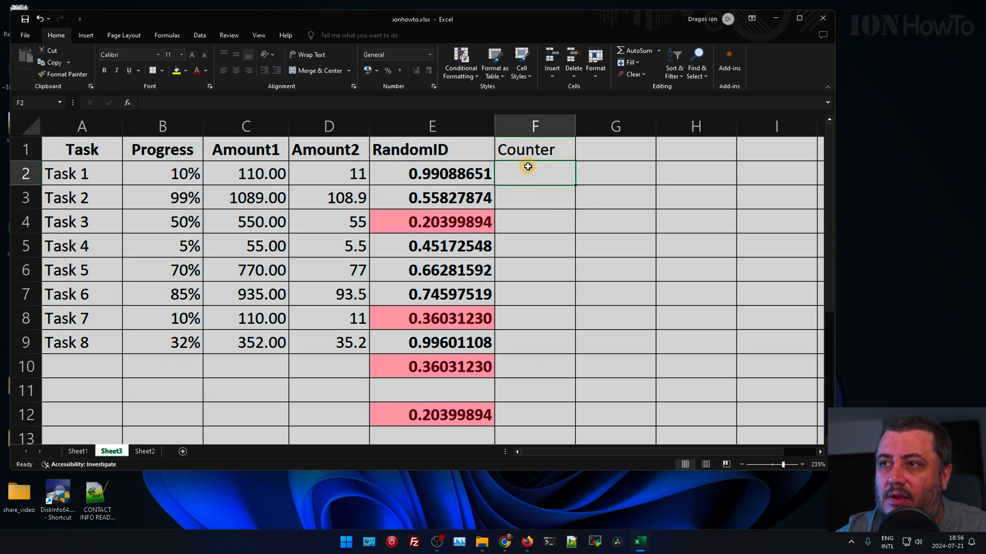
click(127, 104)
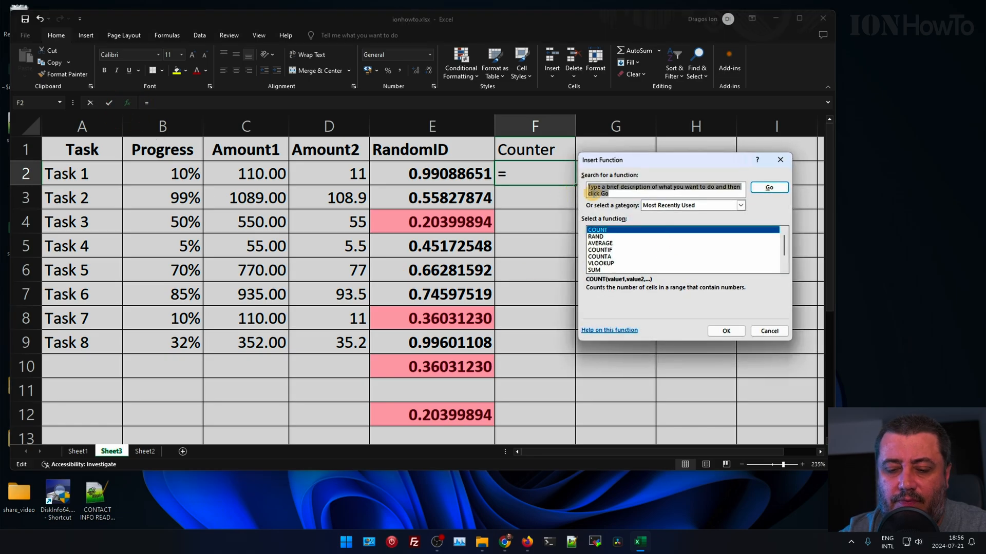
text(countif)
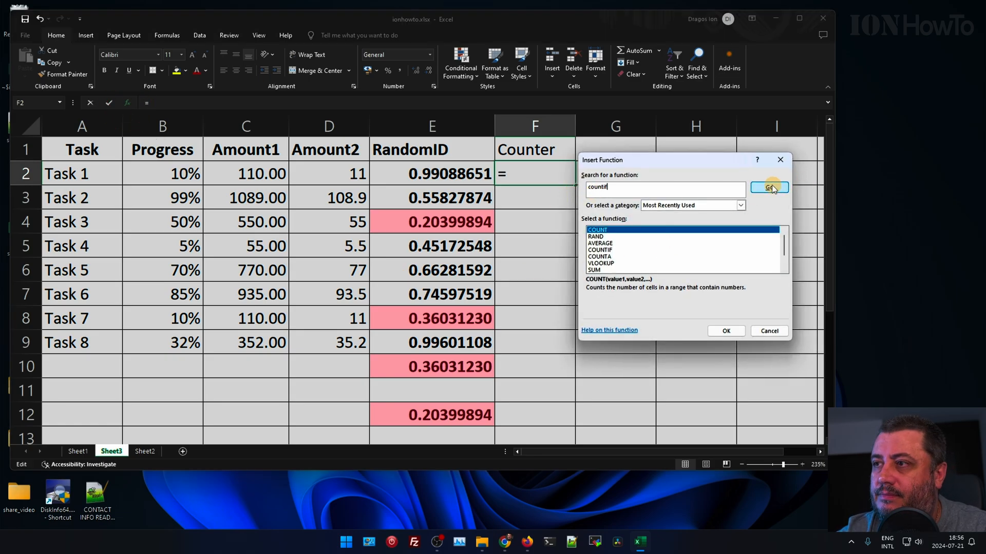
click(770, 187)
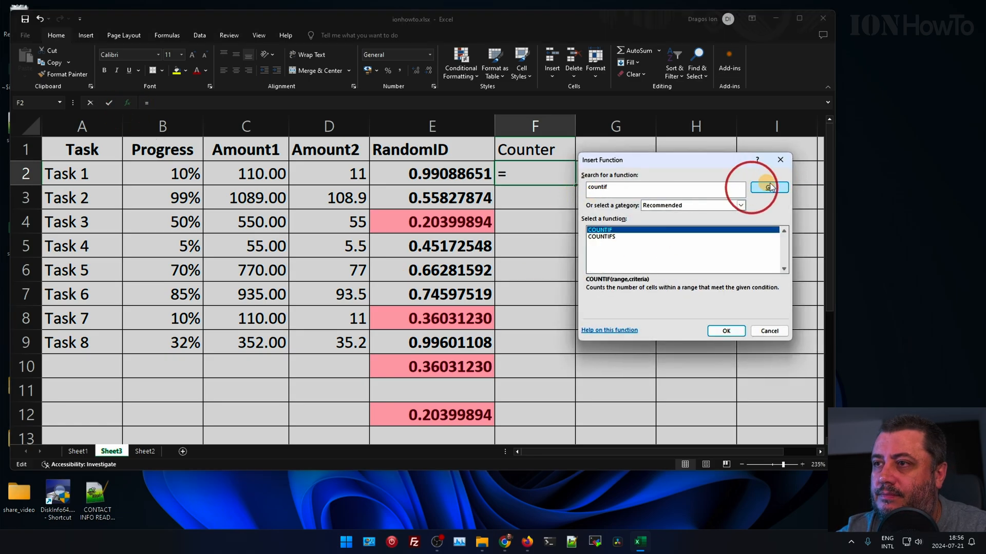
click(601, 237)
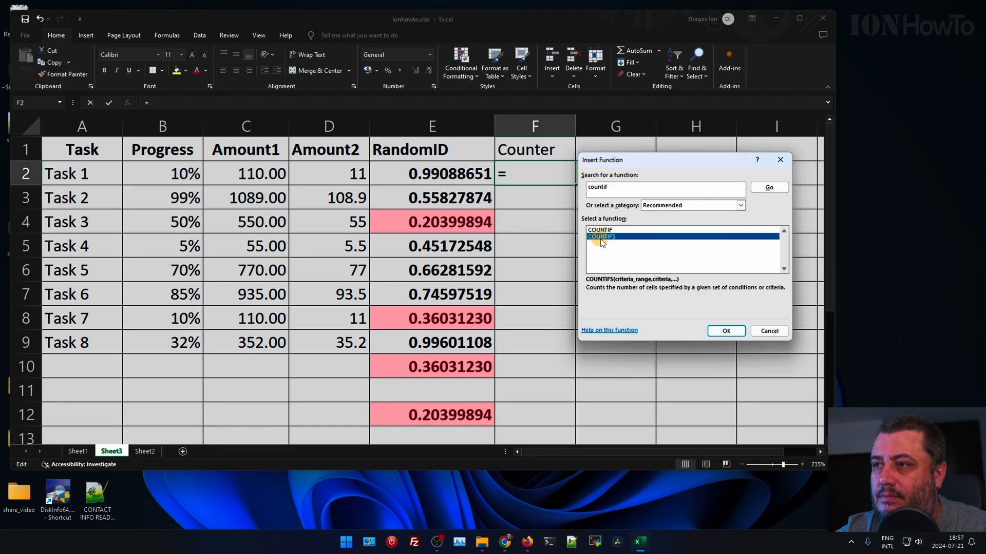
click(598, 230)
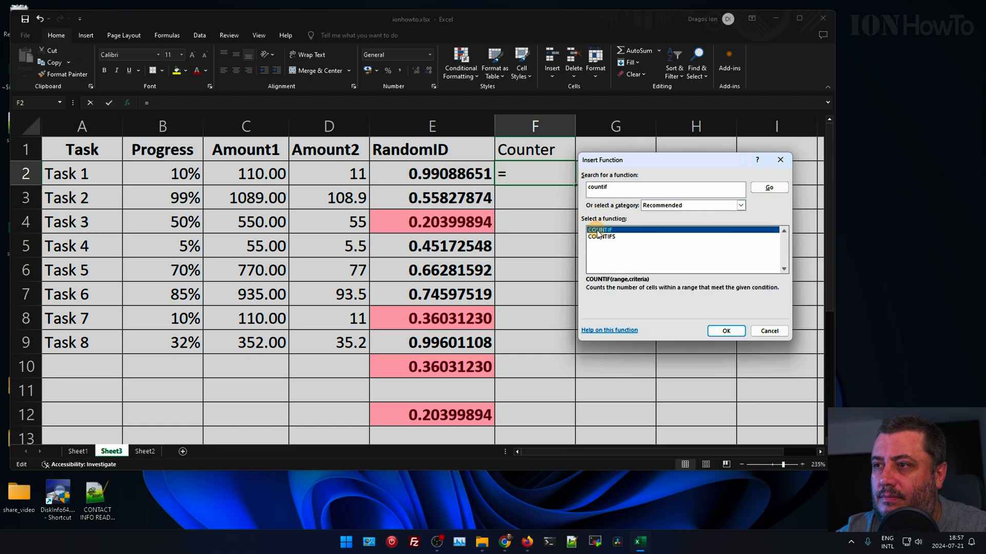
double_click(600, 231)
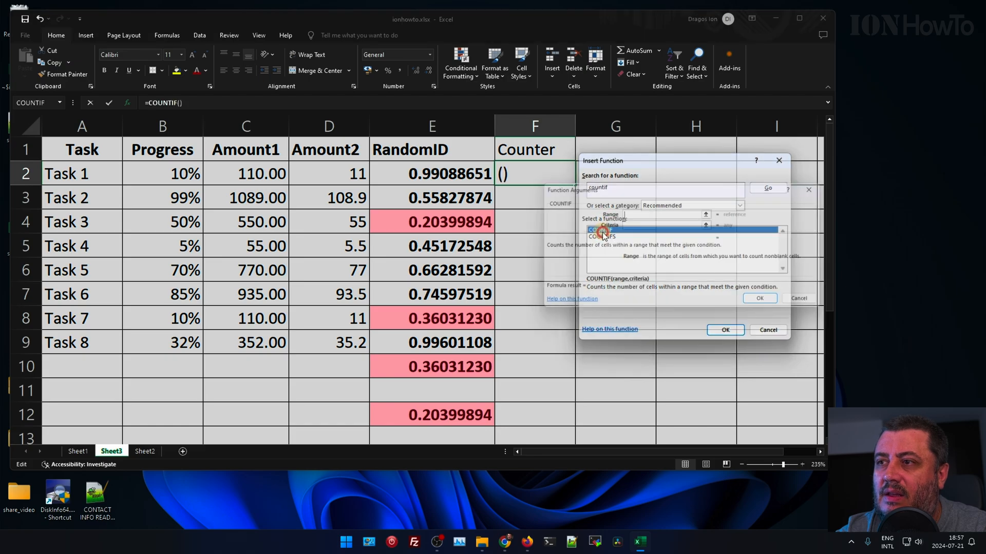
drag(599, 201, 610, 206)
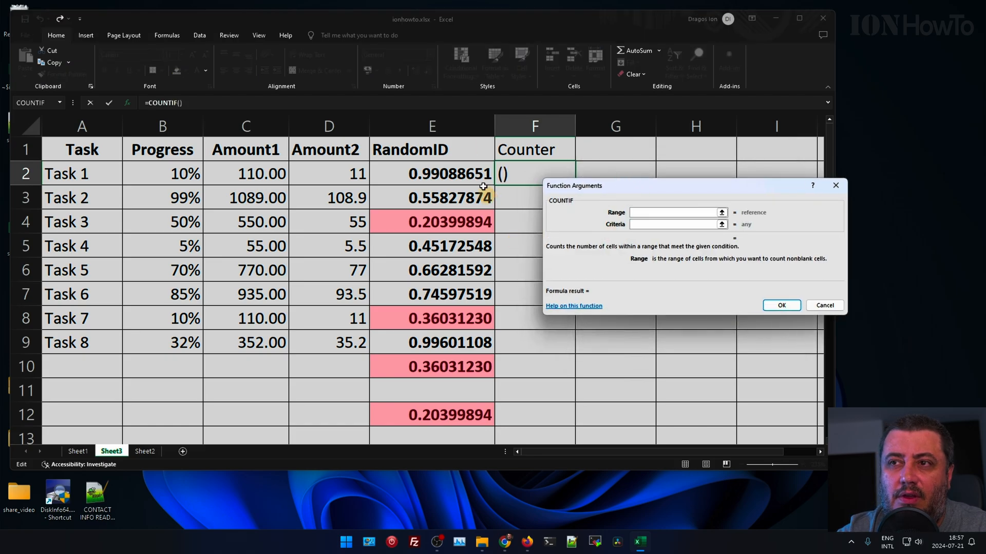
- Set the COUNTIF range to the whole RandomID column and the criteria to Task 1's RandomID cell D2, completing =COUNTIF(D:D,D2)
click(437, 123)
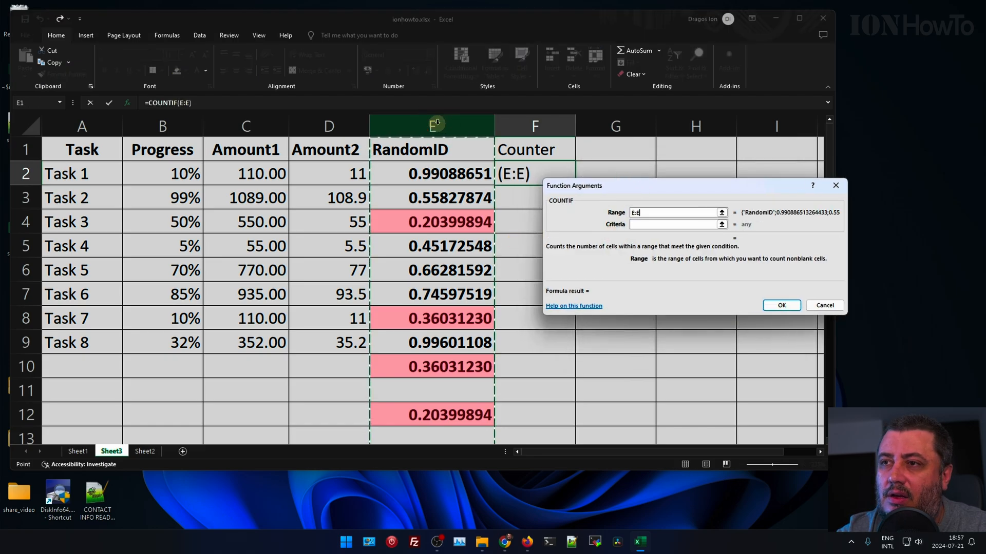
click(635, 222)
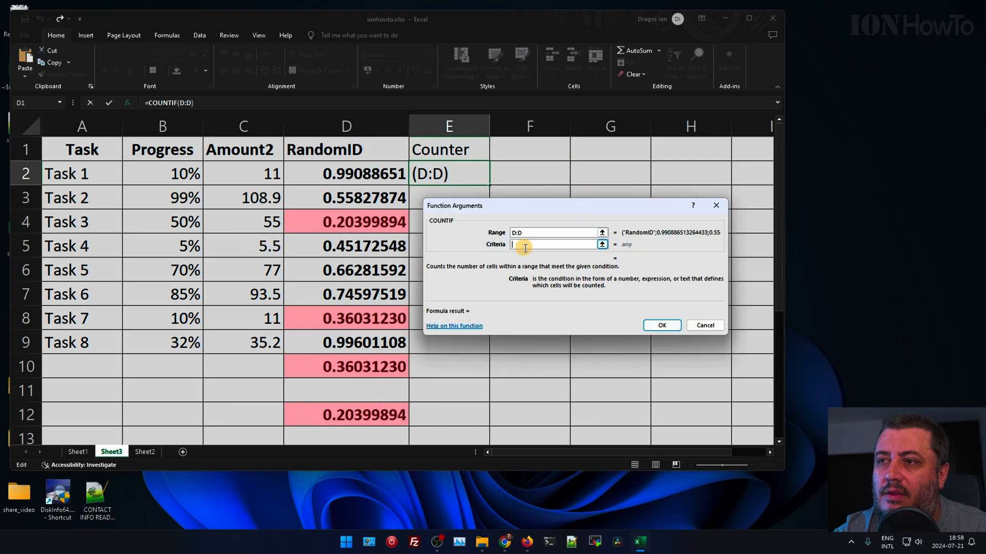
click(371, 176)
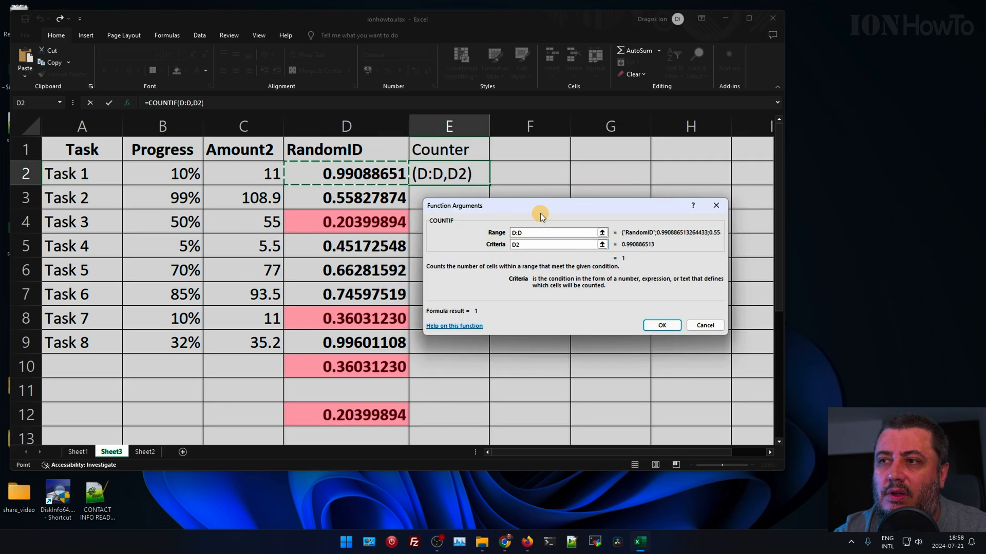
drag(539, 207, 342, 225)
click(331, 258)
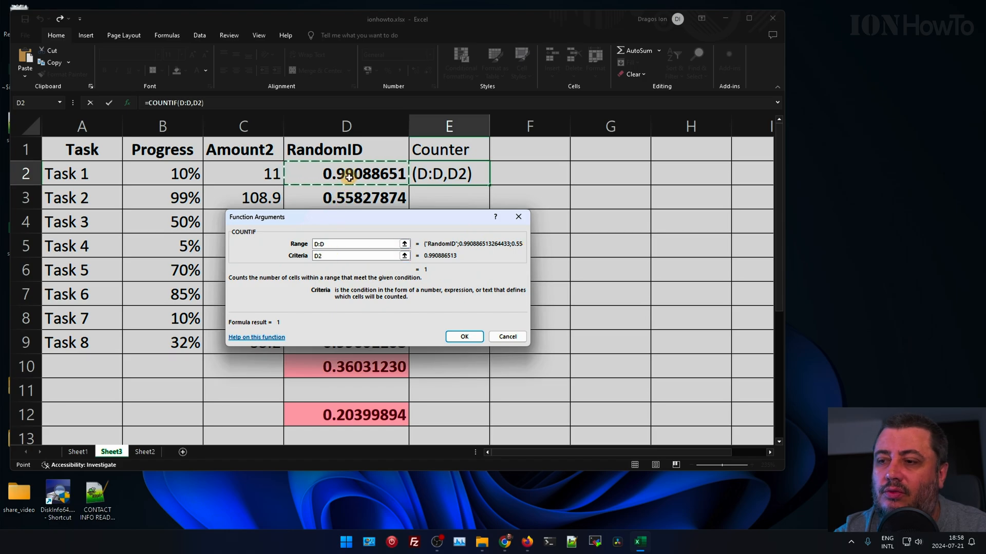
click(329, 255)
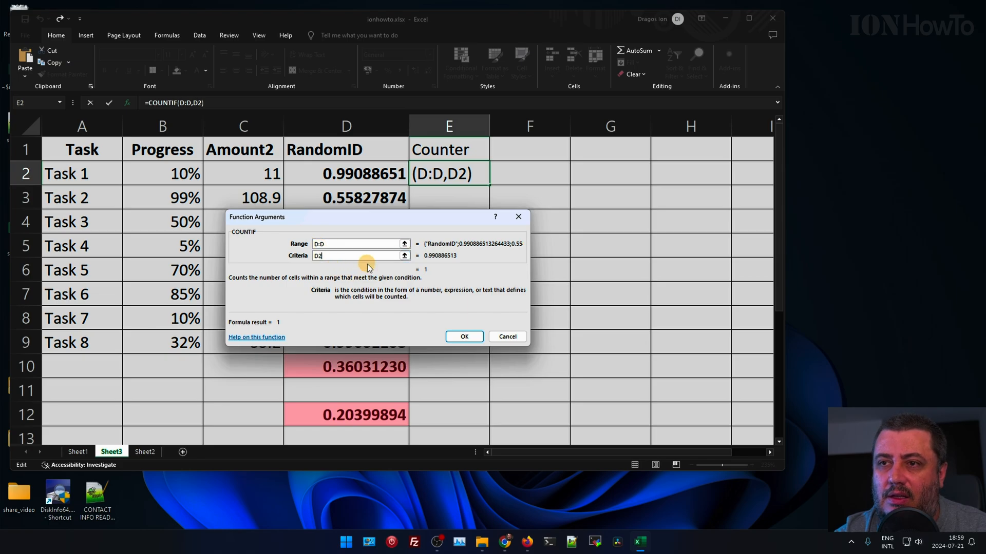
click(464, 336)
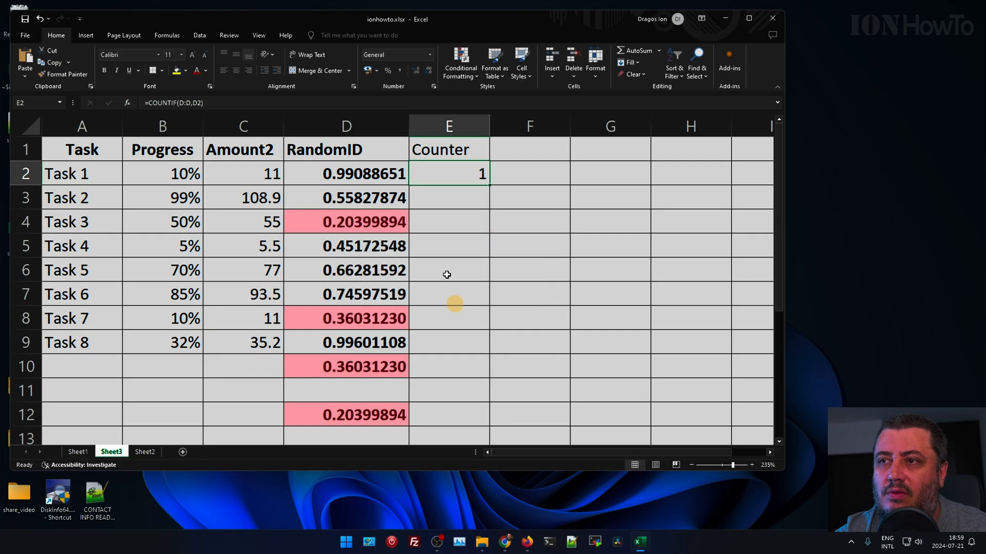
- Fill the COUNTIF formula from E2 down to E10 and inspect the copied formulas
double_click(489, 184)
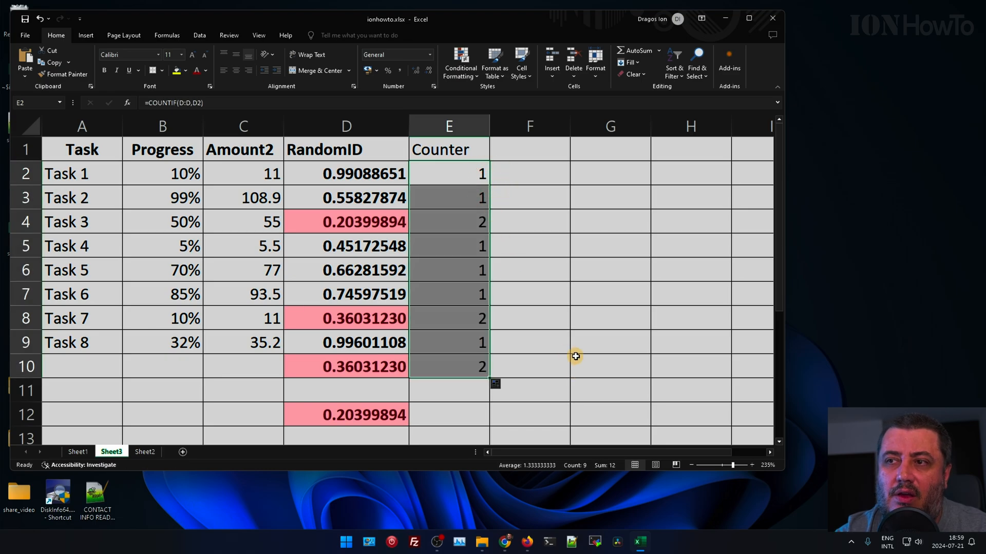
click(455, 302)
click(449, 218)
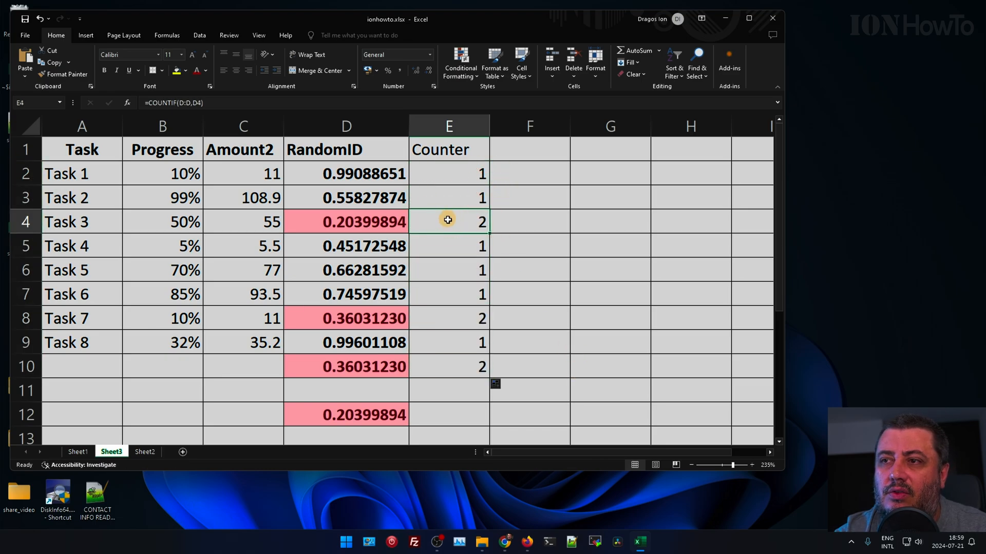
click(449, 171)
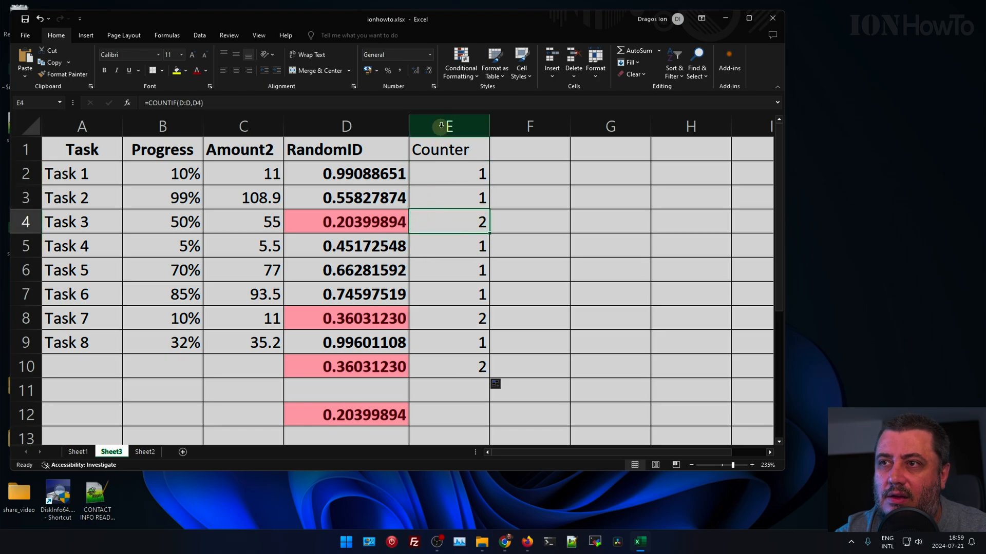
- Add filters to the table headers and filter the Counter column to show only the value 2
click(30, 120)
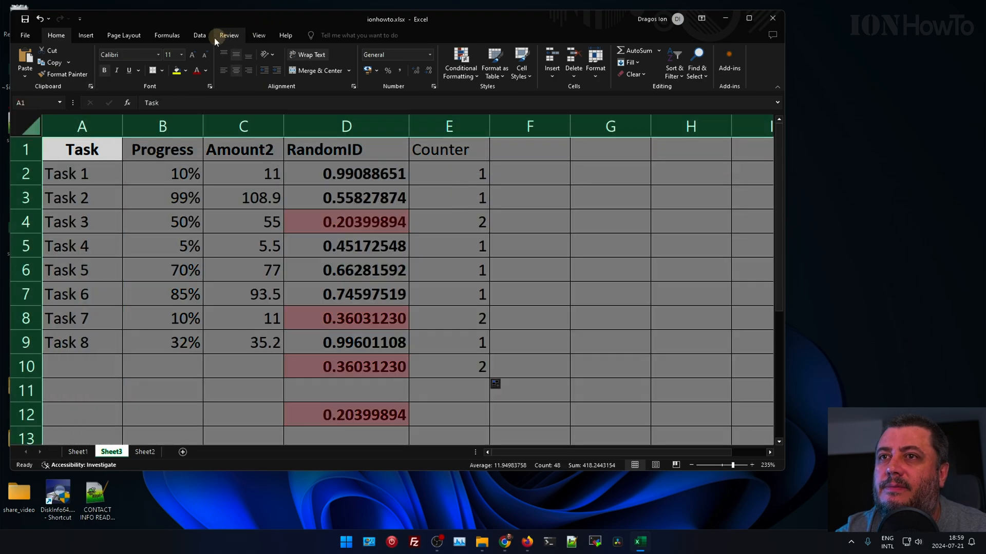
click(444, 176)
click(199, 35)
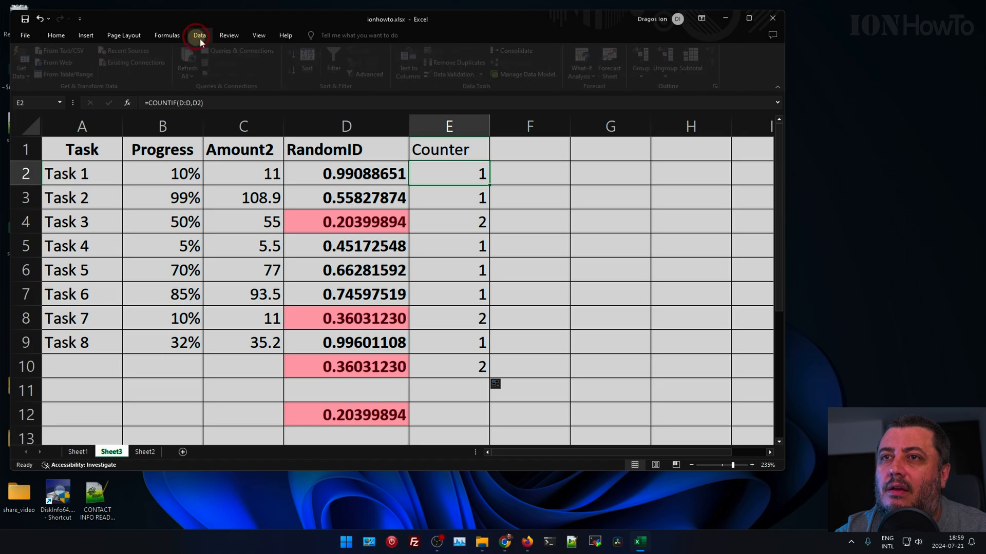
click(337, 62)
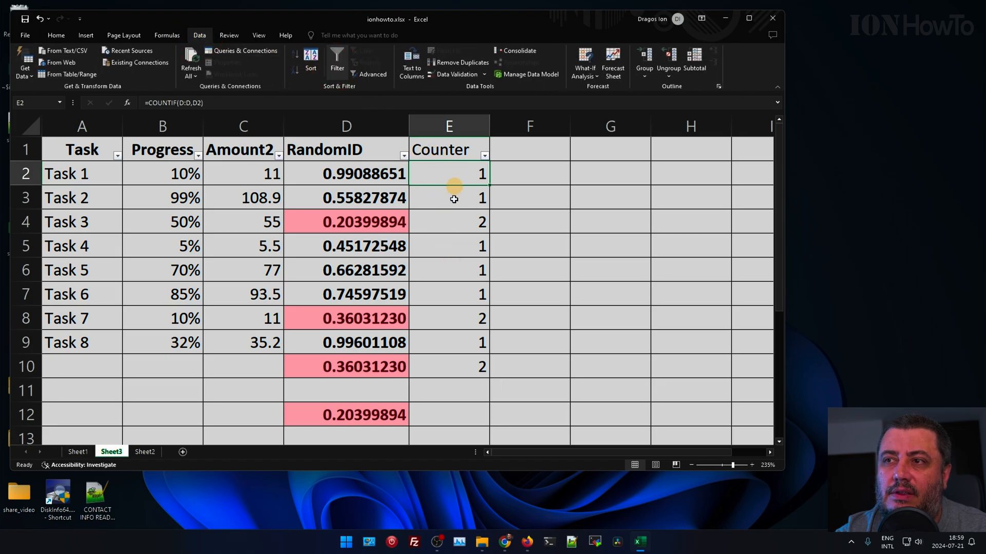
click(484, 156)
click(382, 270)
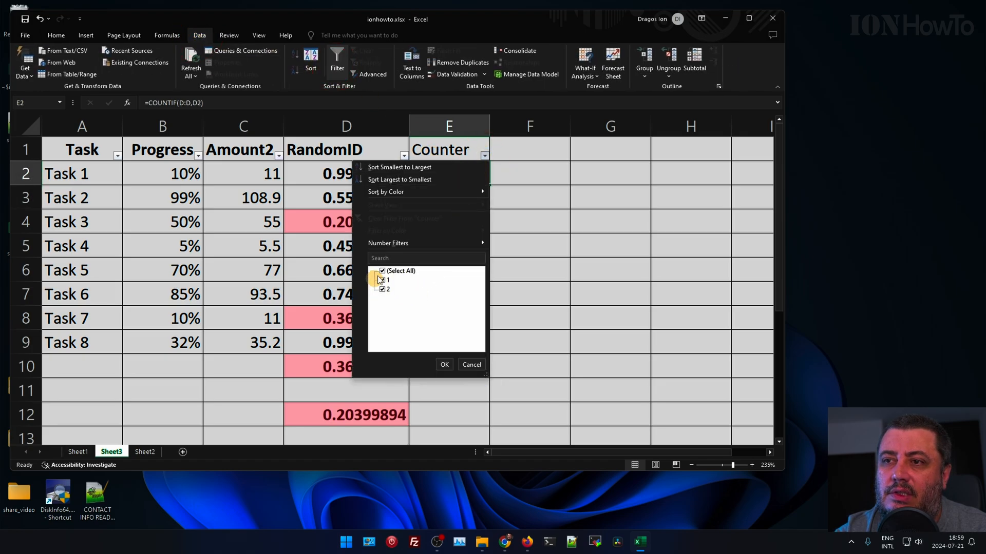
click(386, 290)
click(445, 364)
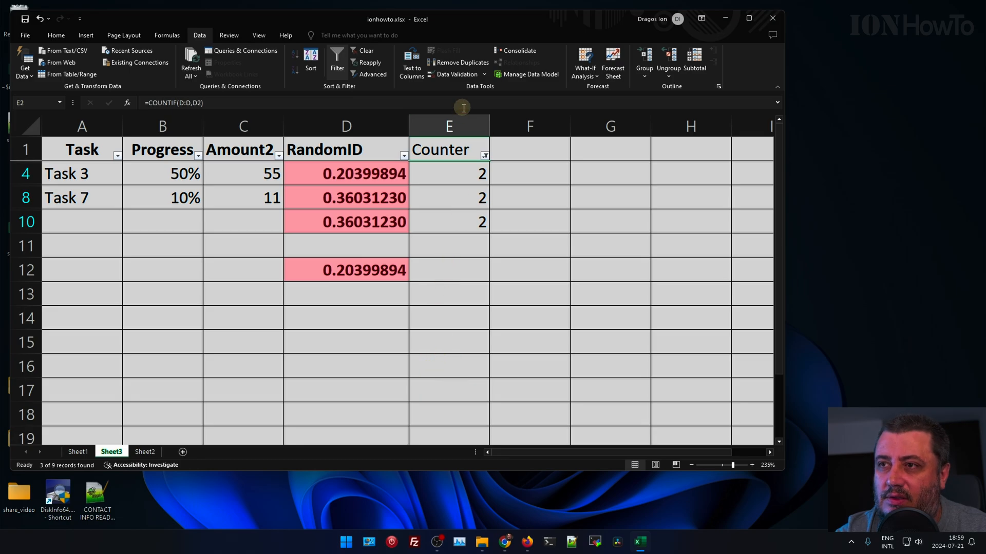
- Remove the filters from the table so all task rows are shown again
click(485, 156)
click(590, 257)
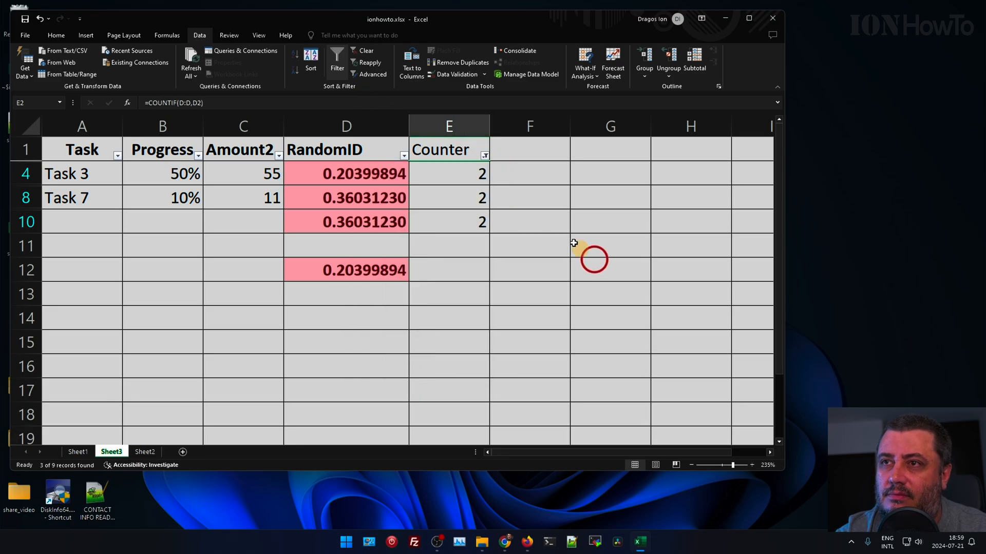
key(ctrl+shift+l)
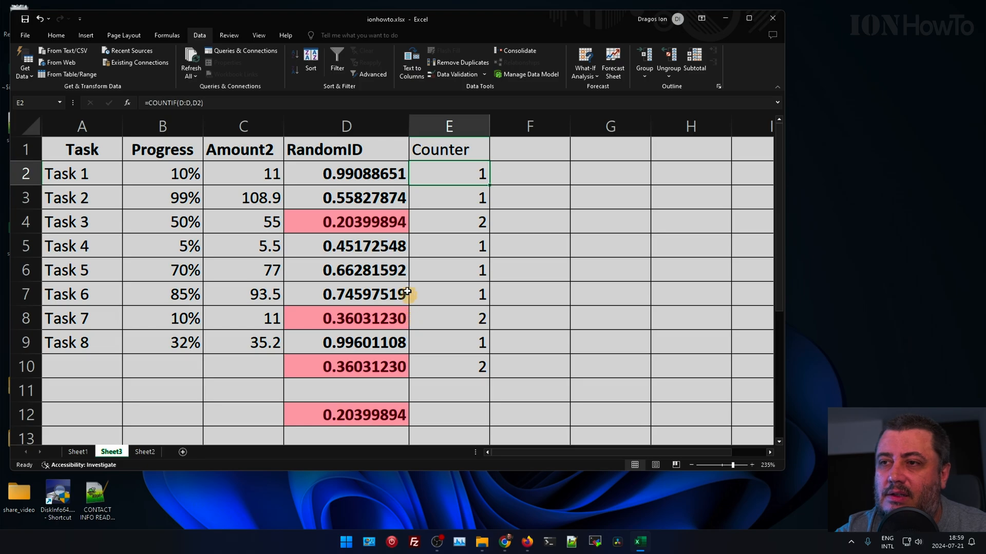
click(480, 291)
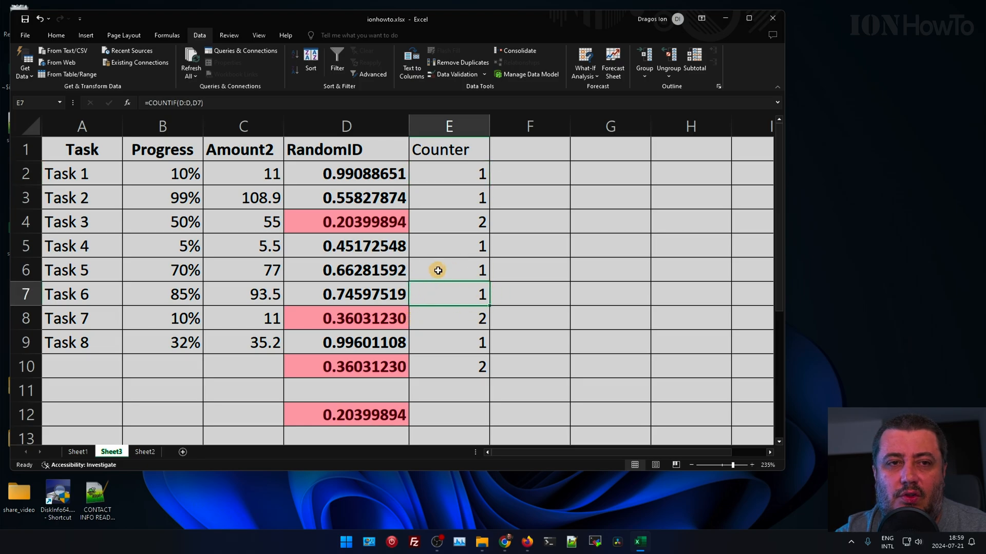
click(455, 244)
- Extend the COUNTIF formula in E2 with a greater-than comparison to turn the count into a TRUE/FALSE duplicate check
click(465, 172)
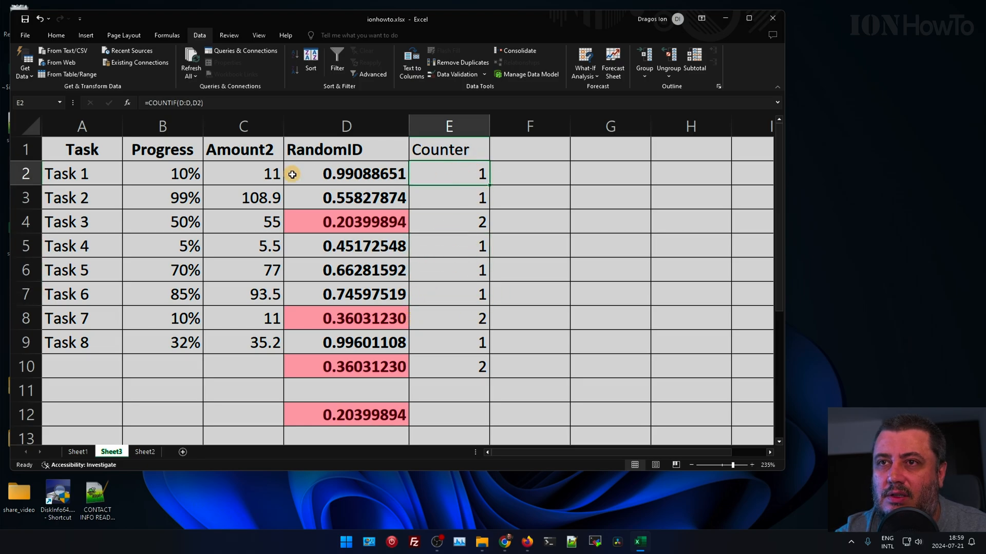
click(433, 172)
click(226, 108)
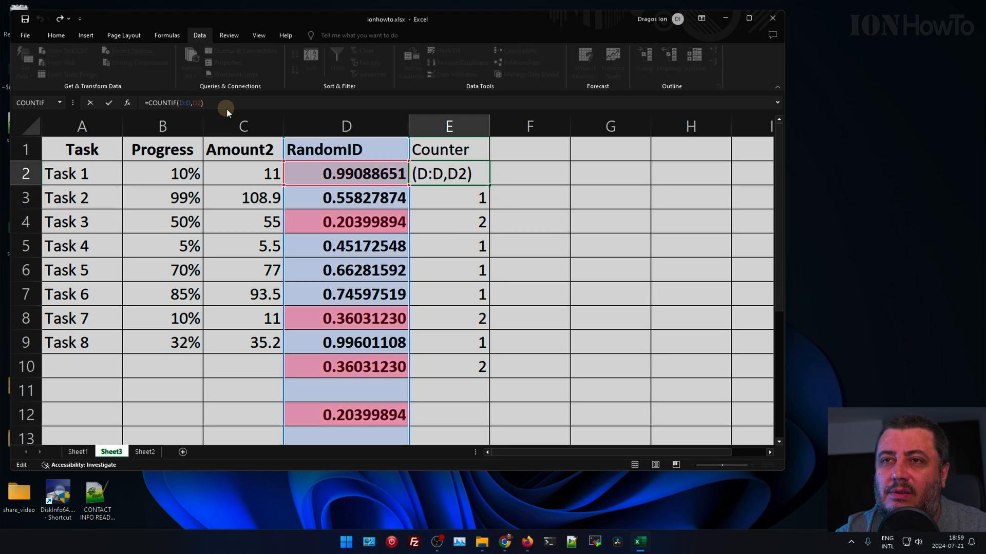
double_click(198, 103)
click(221, 105)
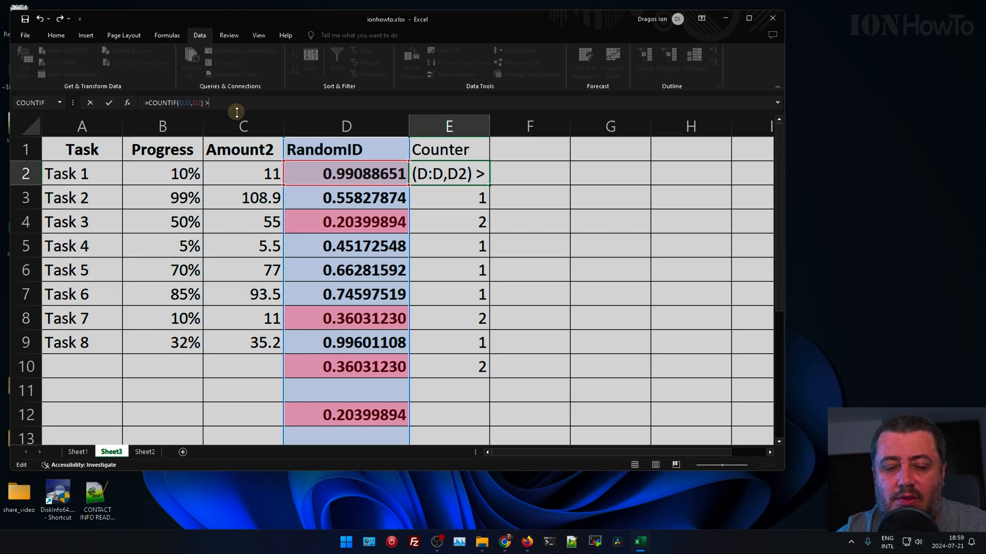
key(Return)
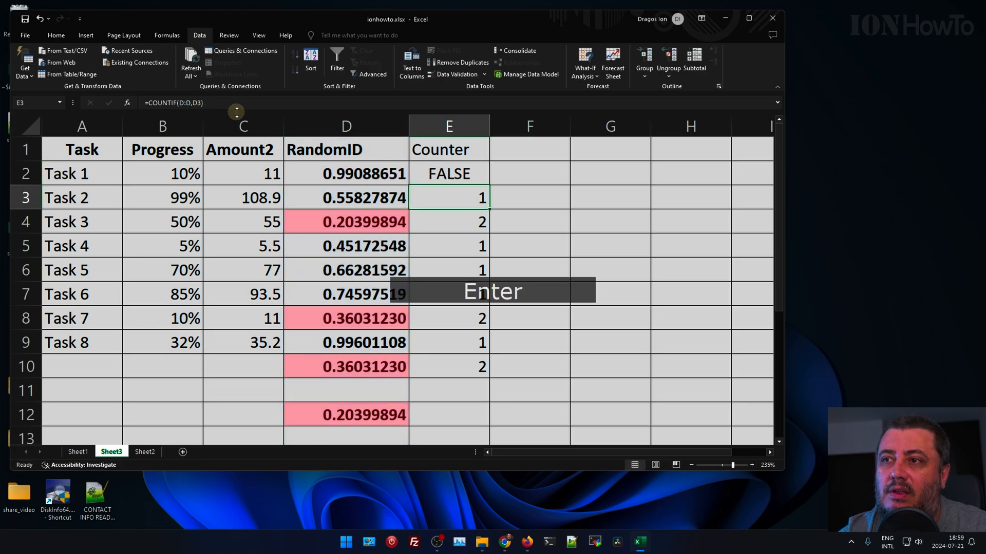
- Fill the COUNTIF comparison formula from E2 down to E10 and select the TRUE cells E4, E8 and E10 together
click(467, 176)
double_click(489, 186)
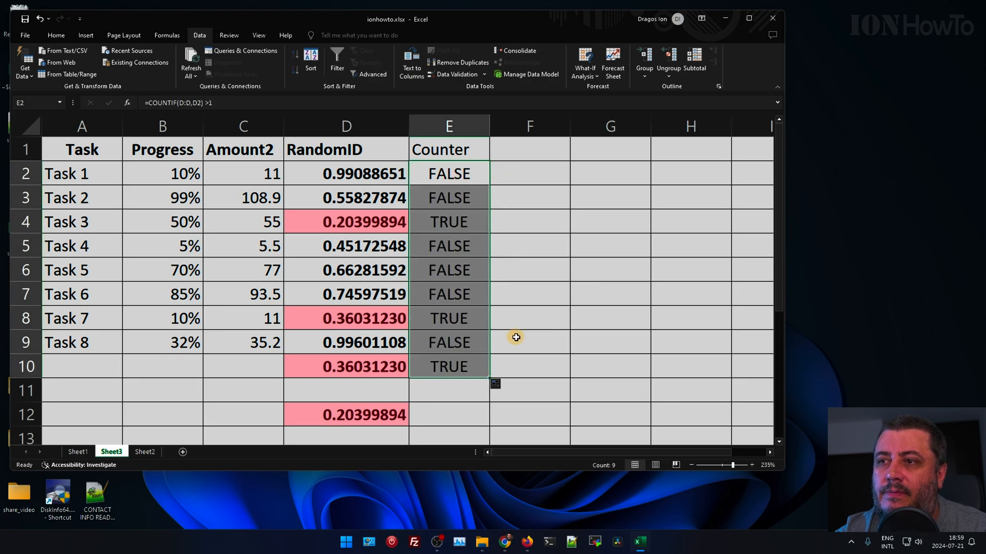
click(434, 327)
click(451, 294)
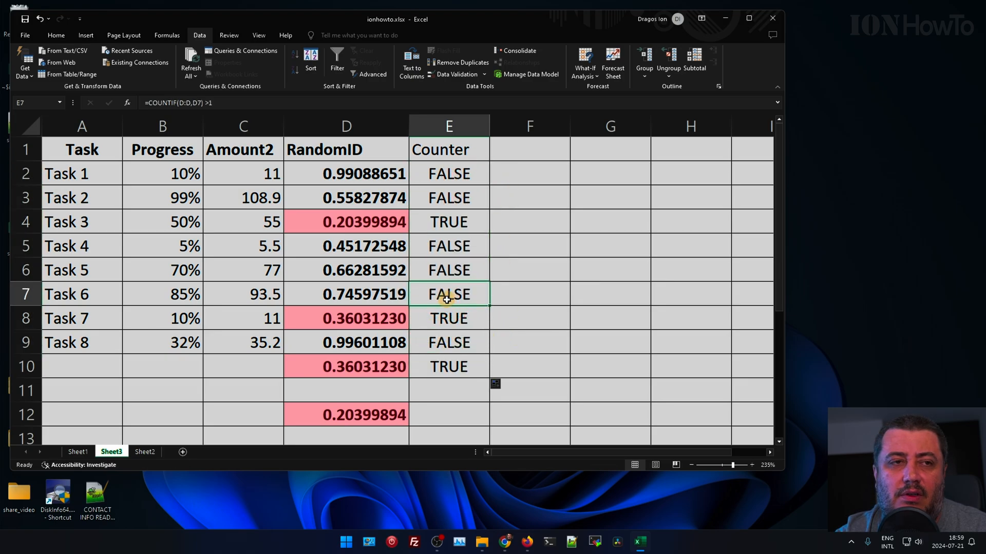
click(452, 220)
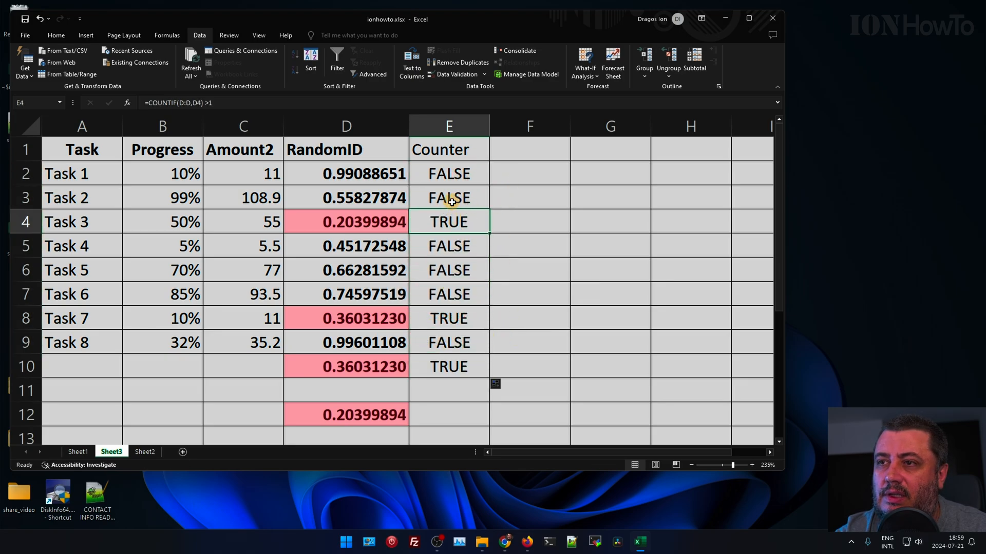
ctrl+click(451, 343)
ctrl+click(450, 318)
click(449, 221)
ctrl+click(448, 318)
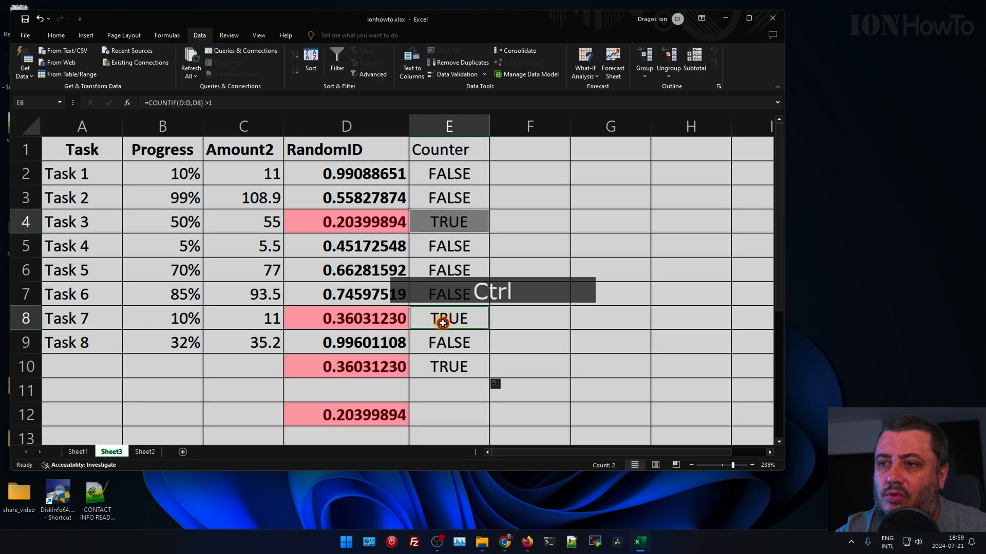
ctrl+click(448, 366)
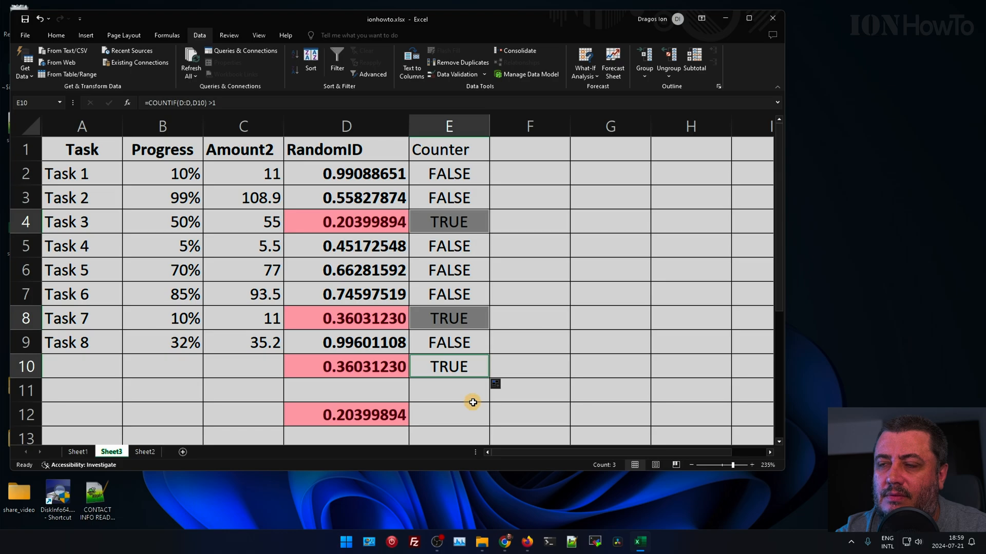
- Extend the comparison formula from E10 down to E12 and select the TRUE cells E4, E8, E10 and E12 together
click(493, 379)
drag(492, 378, 484, 429)
click(446, 414)
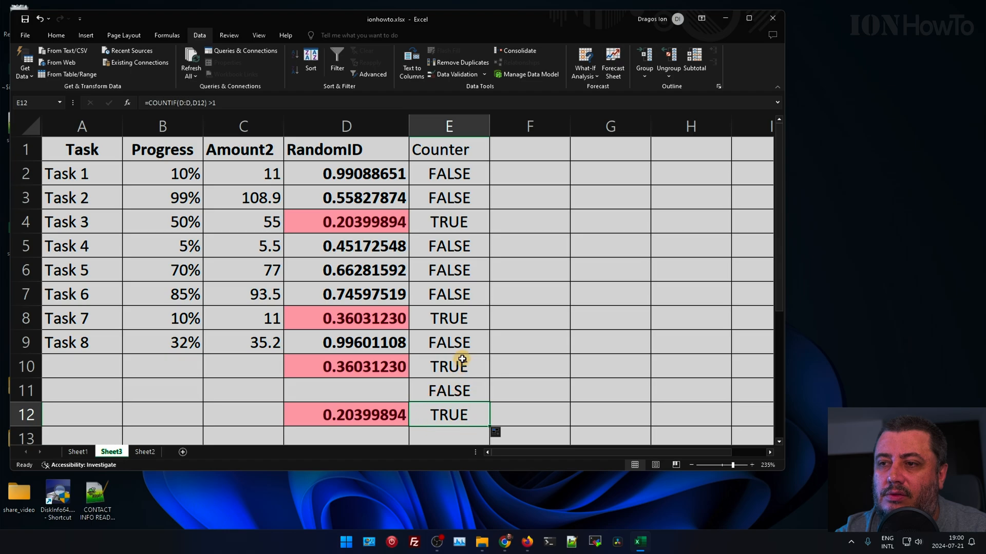
click(447, 231)
ctrl+click(449, 320)
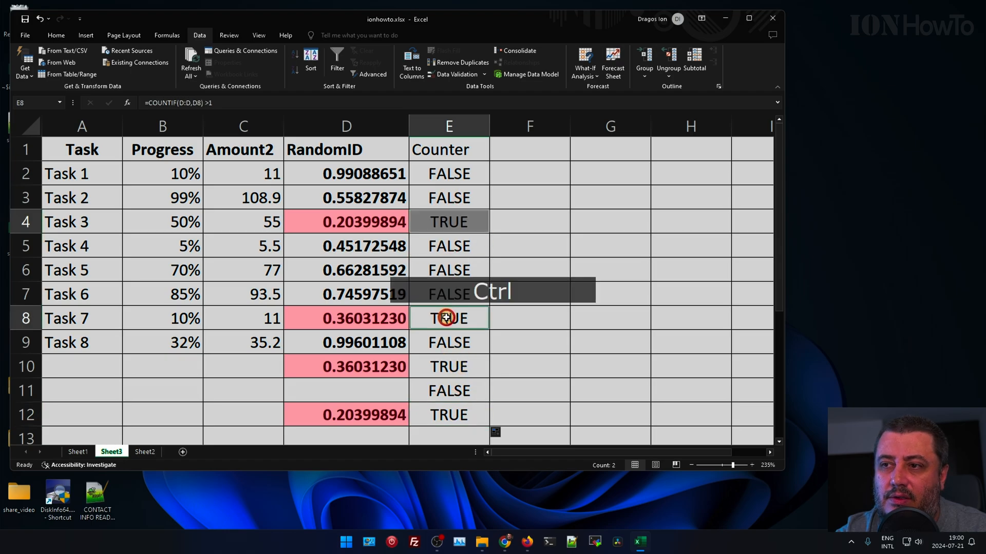
ctrl+click(444, 367)
ctrl+click(443, 416)
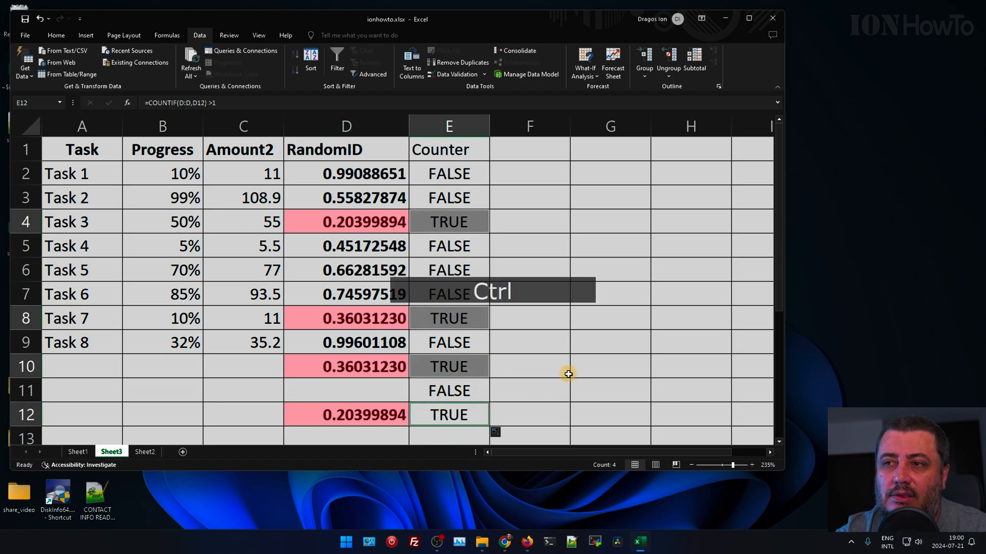
click(588, 347)
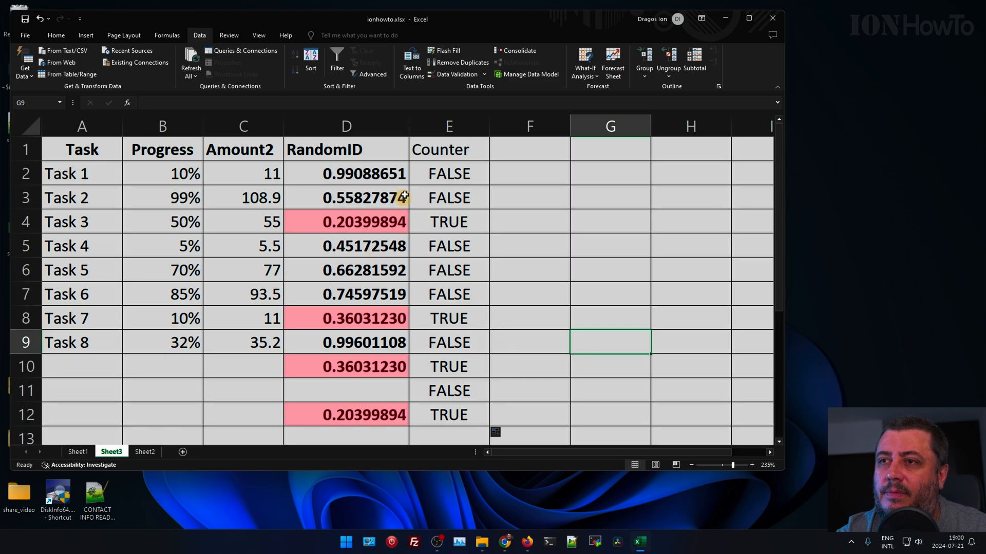
- Replace the static RandomID value in D2 with the formula =RAND()
click(361, 164)
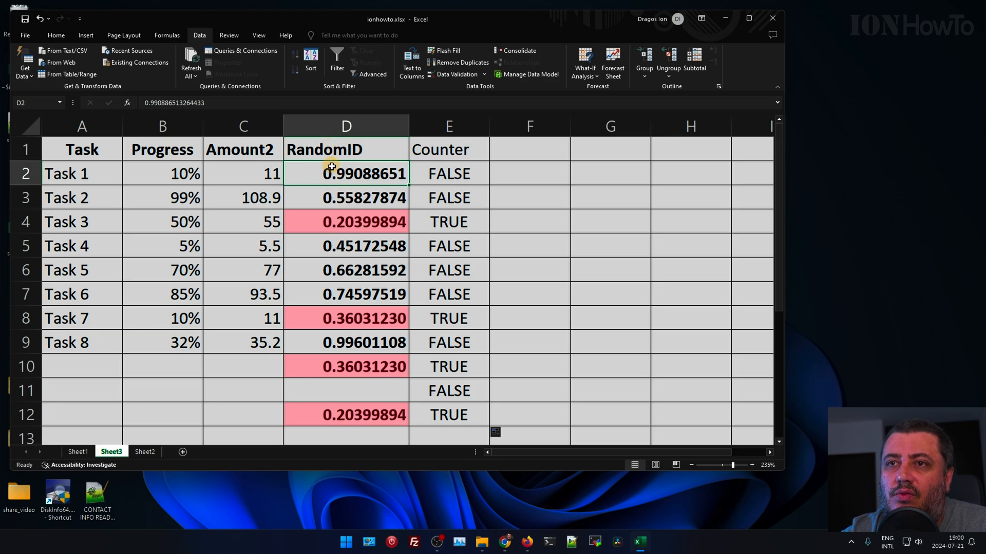
click(446, 205)
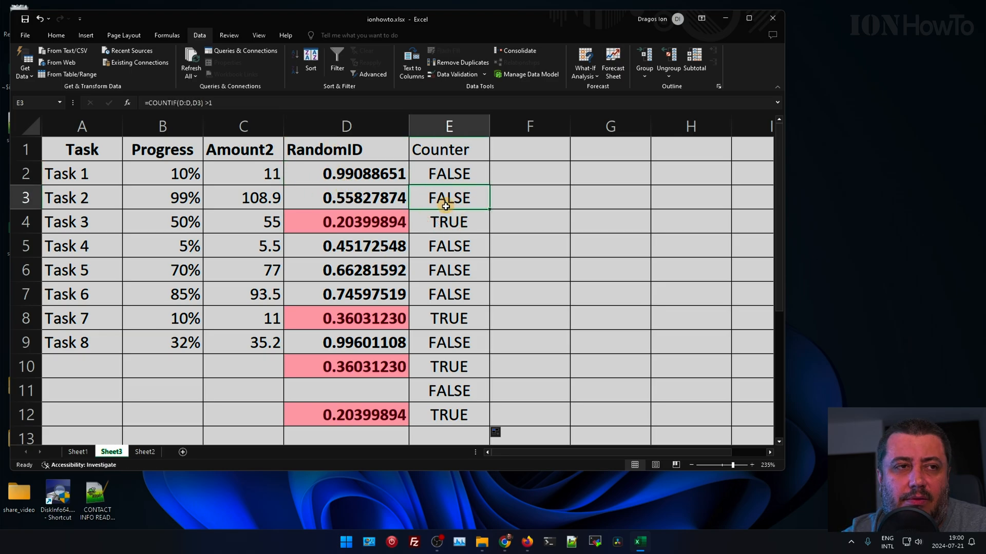
click(434, 169)
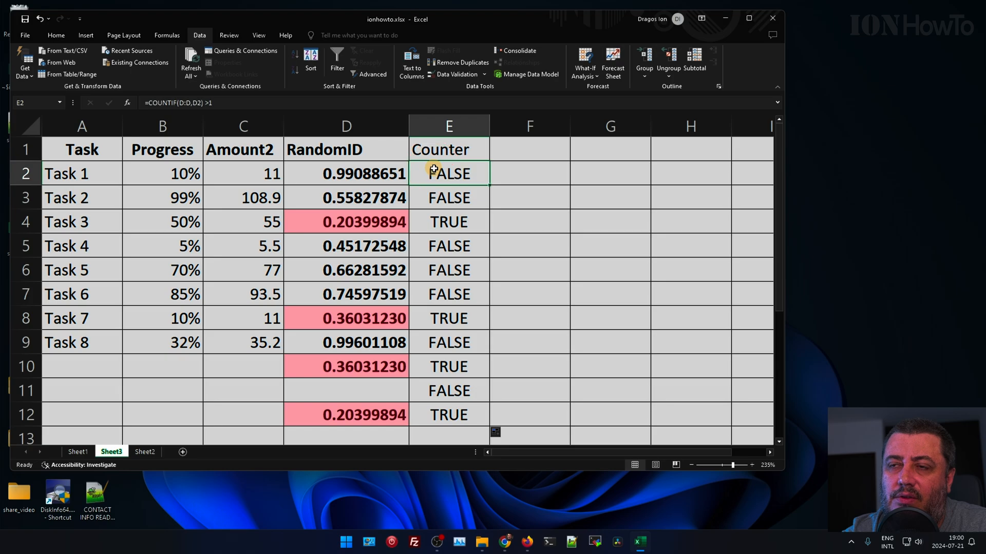
click(341, 175)
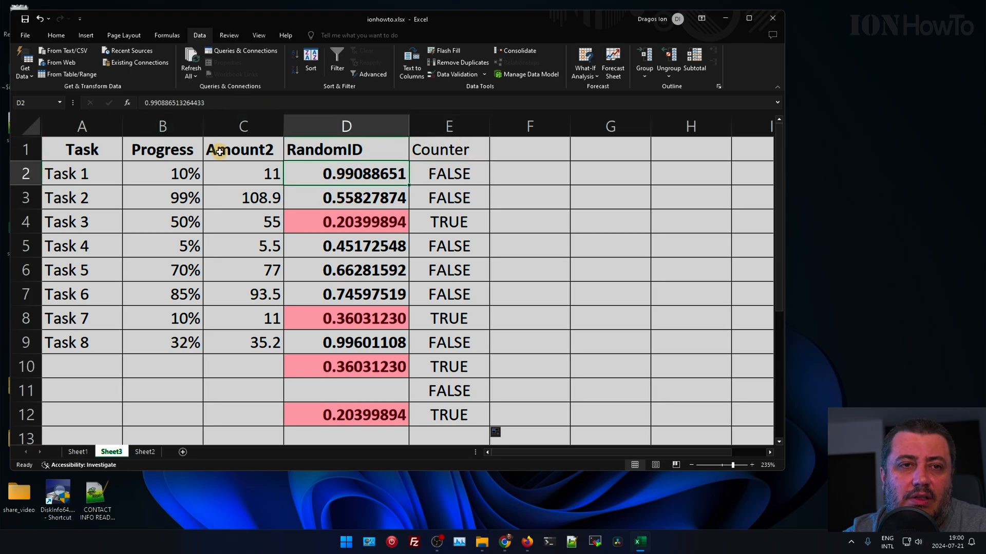
click(222, 104)
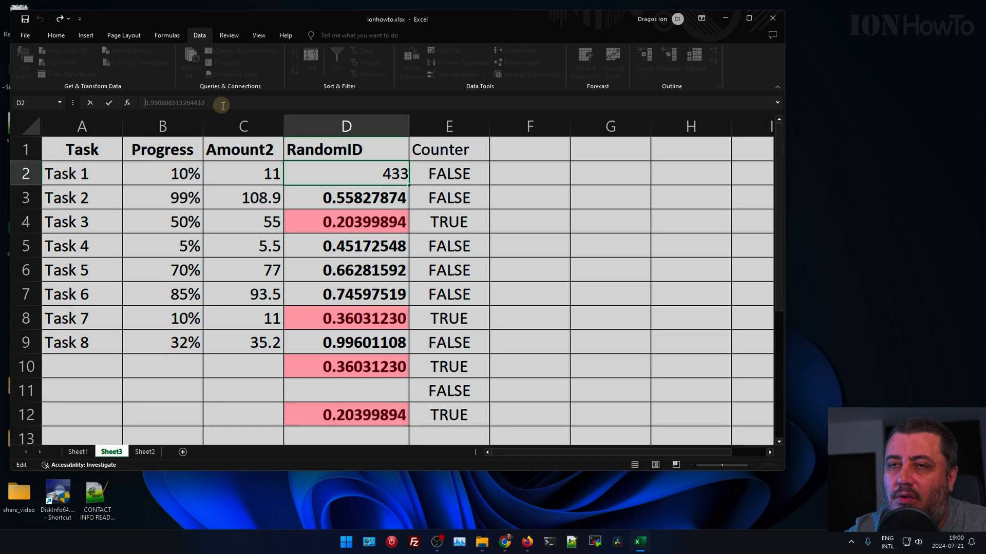
text(rand)
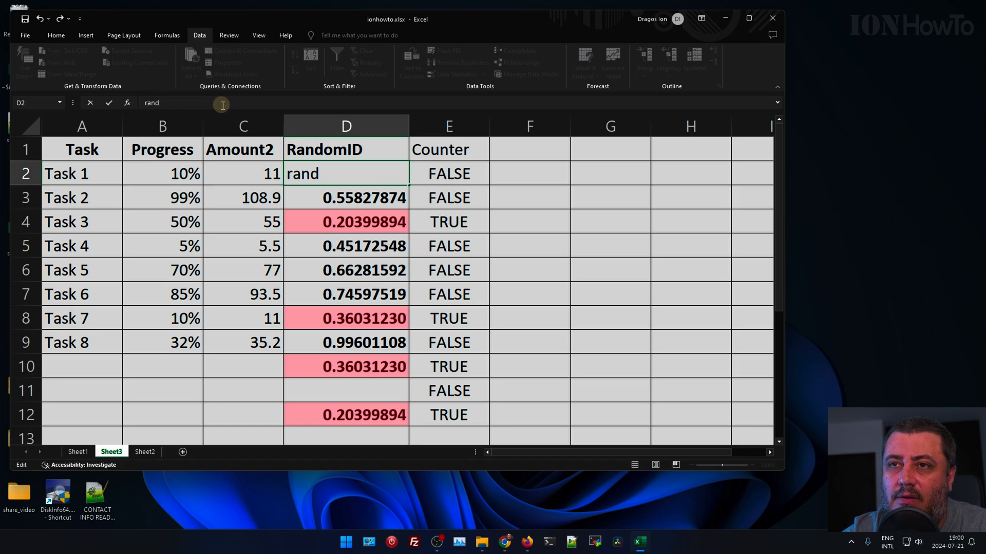
key(Return)
click(365, 169)
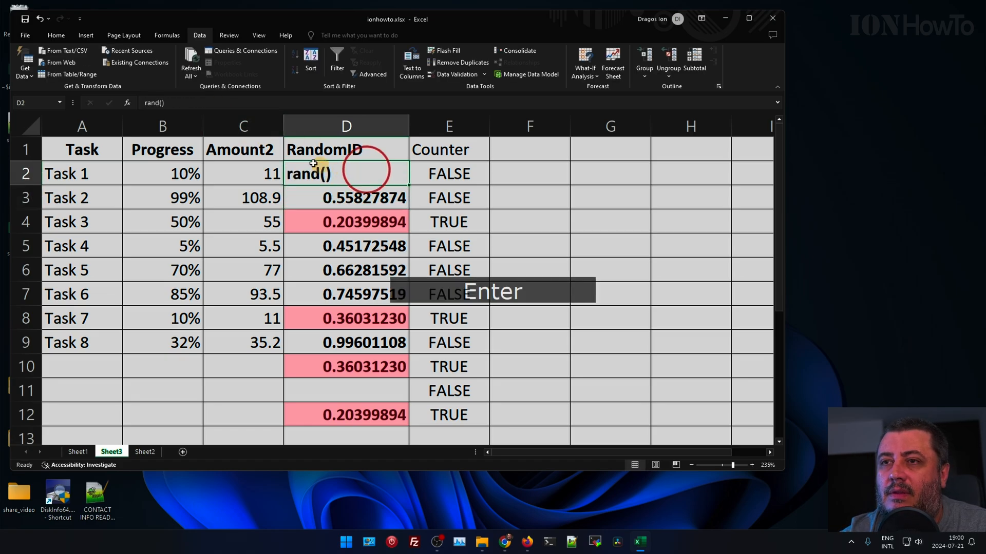
click(183, 103)
text(=)
key(Return)
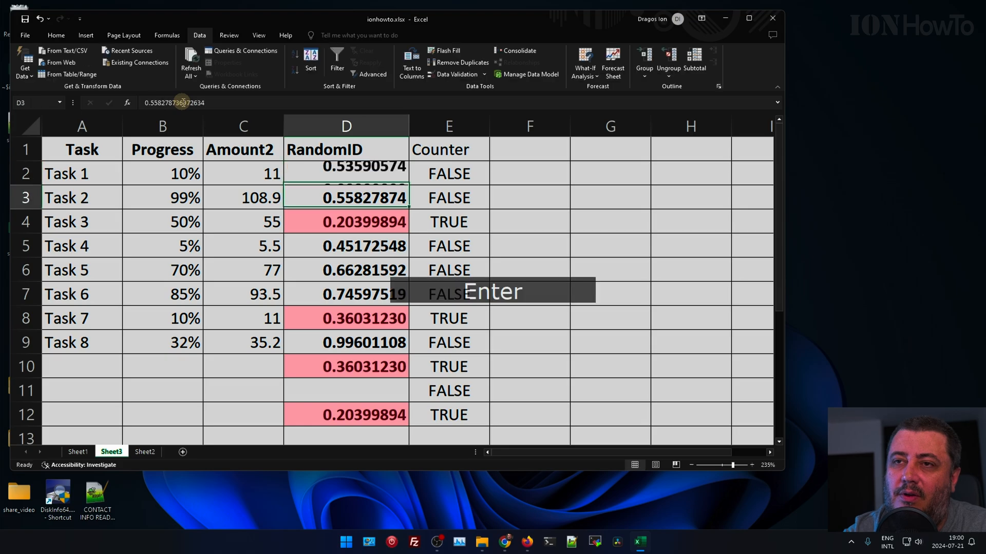
- Fill the RAND formula from D2 down through D12, replacing the static RandomID values
double_click(410, 178)
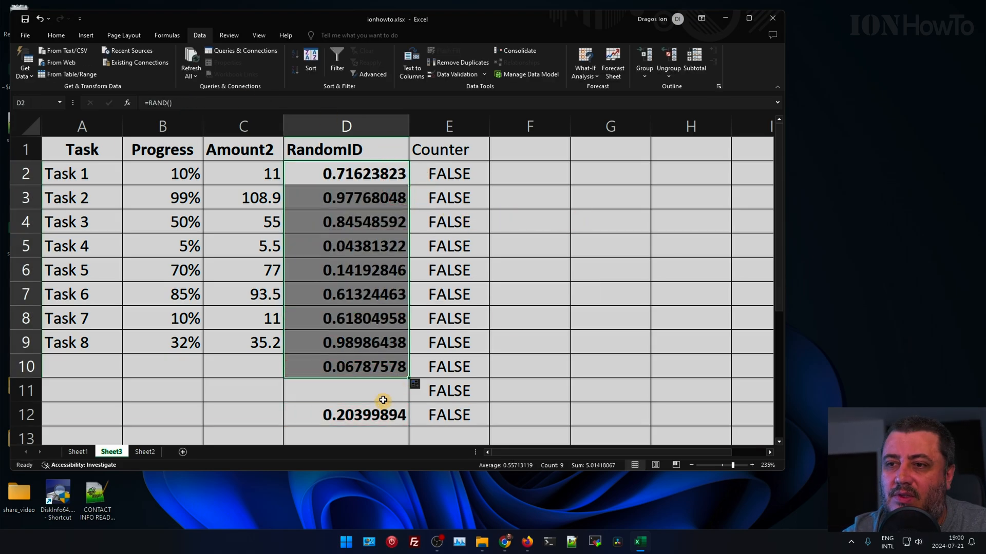
click(407, 375)
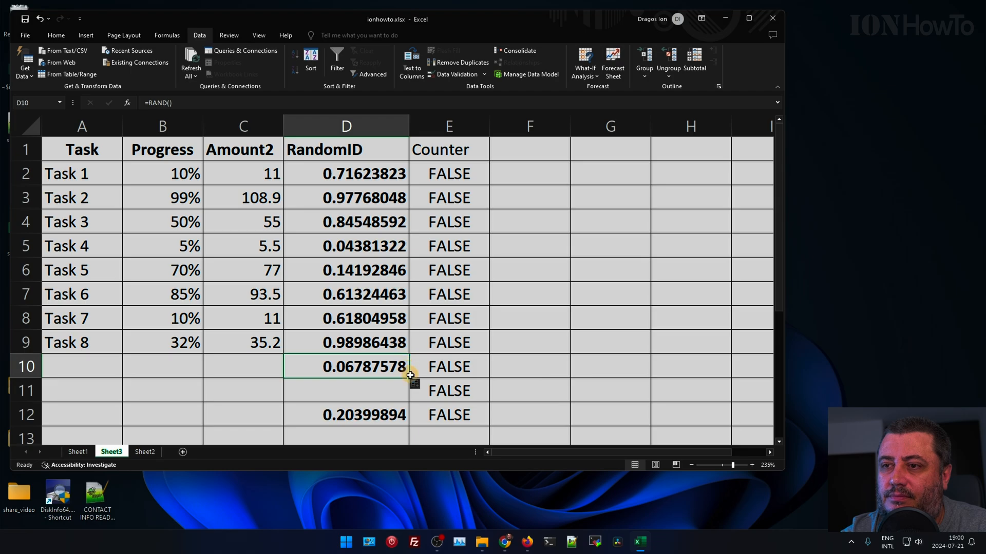
drag(408, 376, 405, 413)
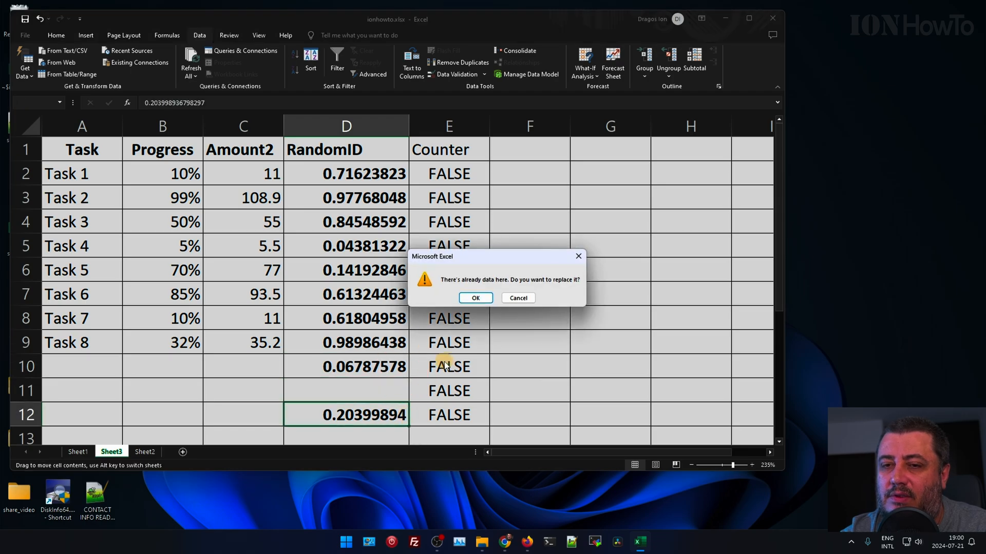
key(Escape)
click(399, 349)
drag(408, 354, 409, 427)
click(525, 341)
- Test the recalculation of the random IDs by entering 1 in F2 and 3 in F3, and clear the test cells
click(345, 170)
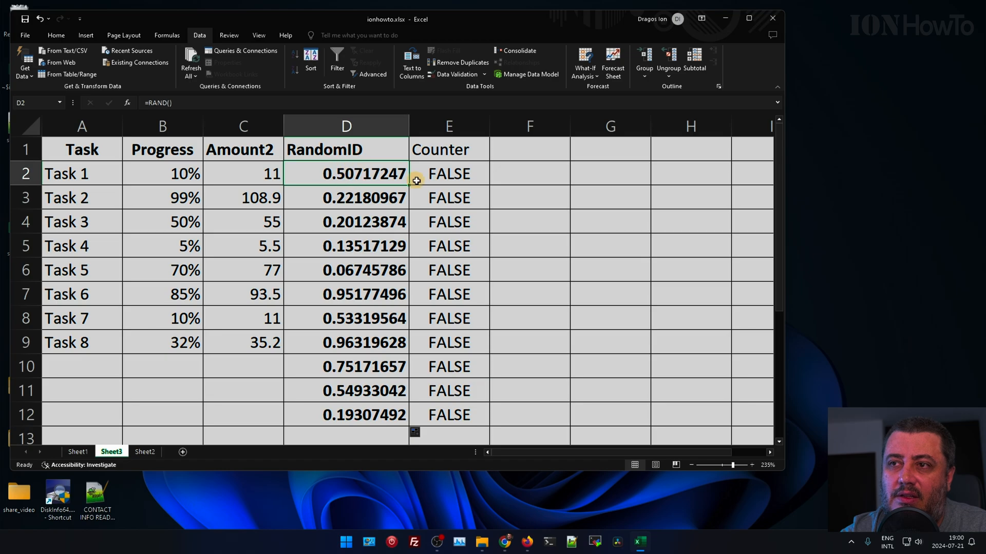
click(487, 177)
click(539, 172)
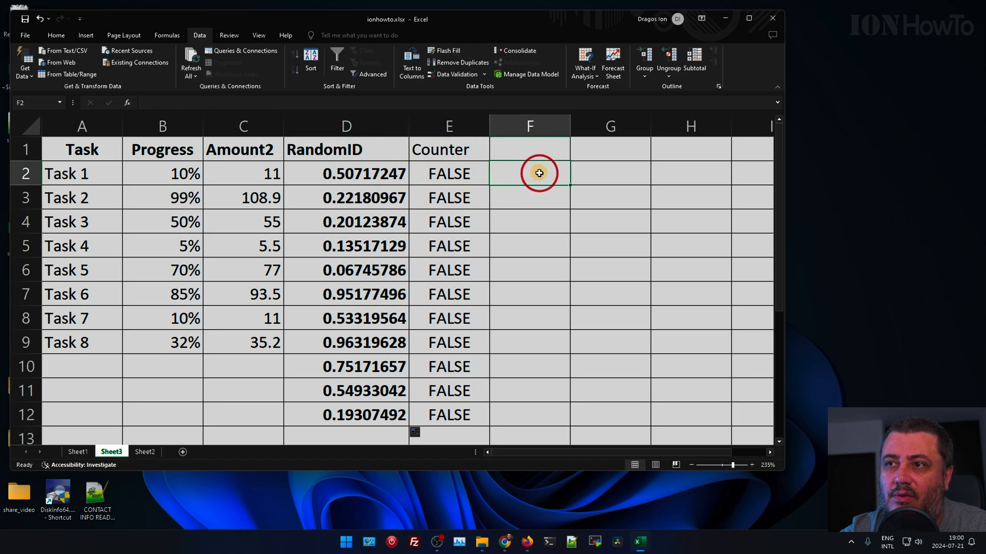
text(1)
key(Return)
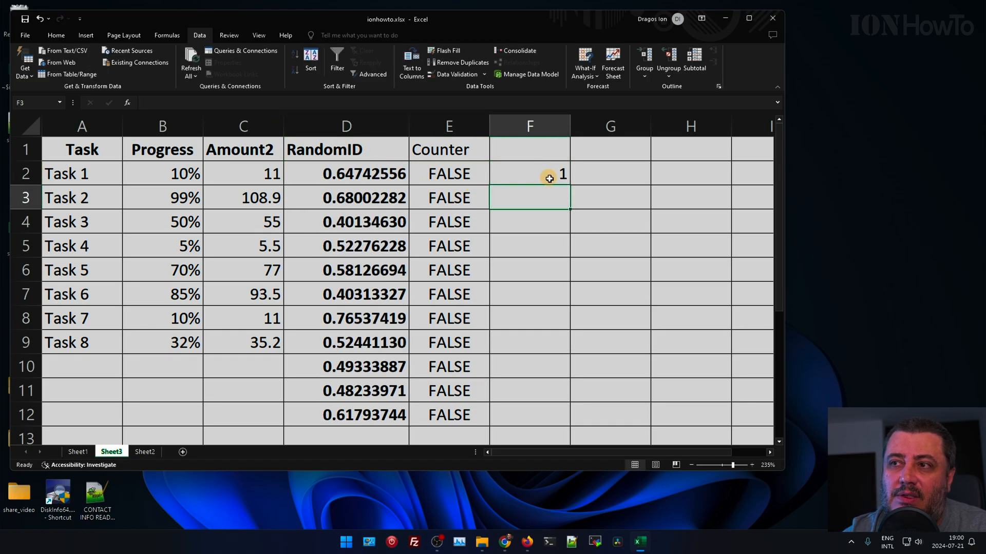
text(3)
key(Return)
drag(544, 171, 542, 210)
key(Delete)
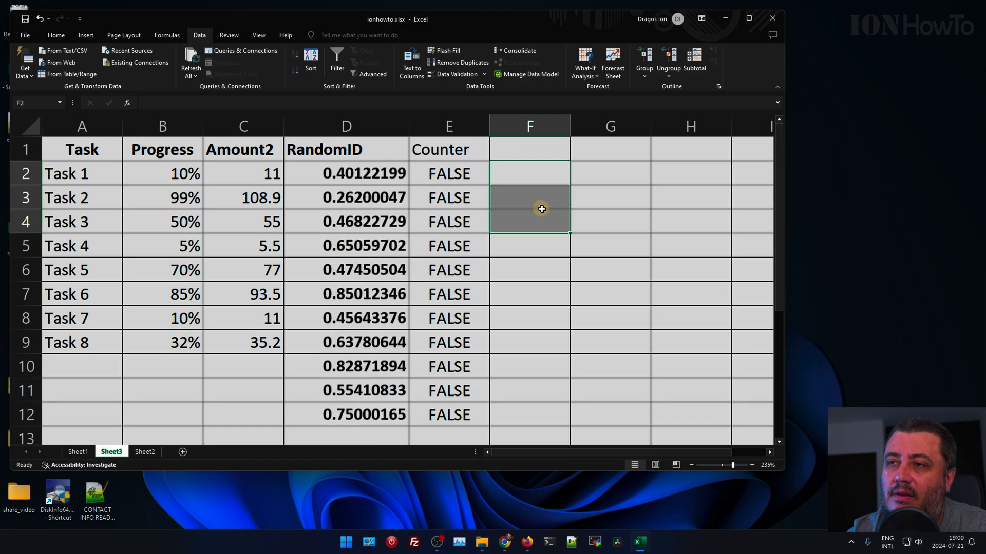
- Copy the RandomID column and paste it over itself as values only to make the random numbers static
click(344, 126)
key(ctrl+c)
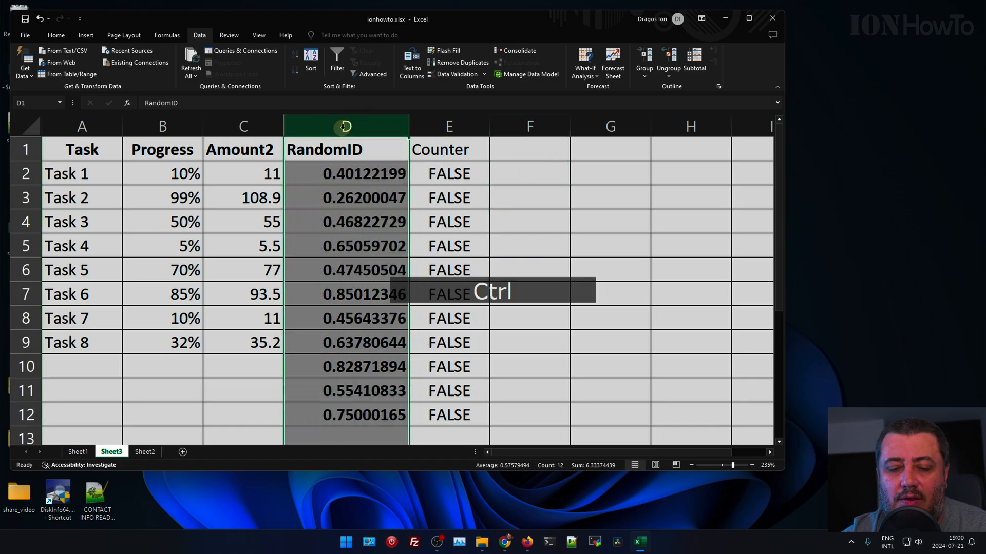
key(ctrl+v)
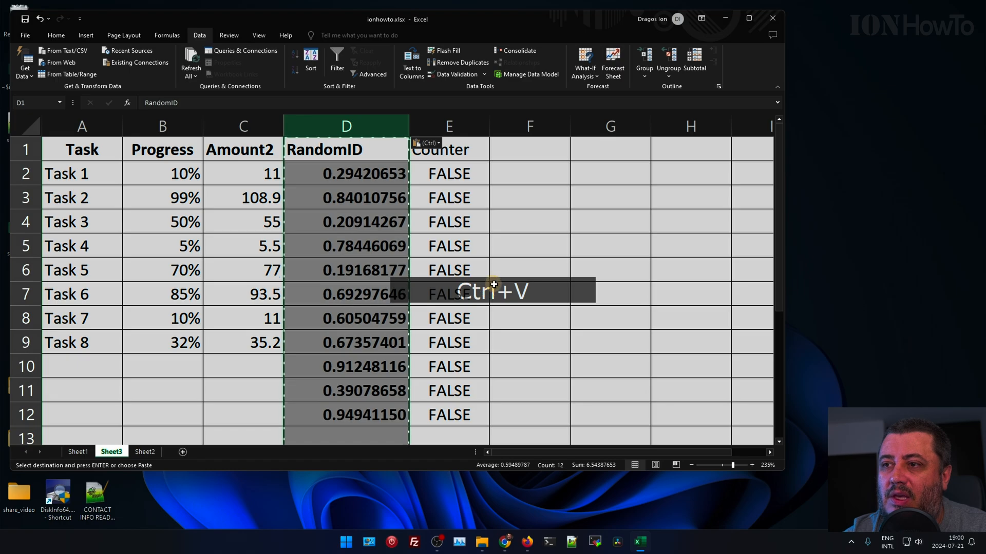
click(426, 143)
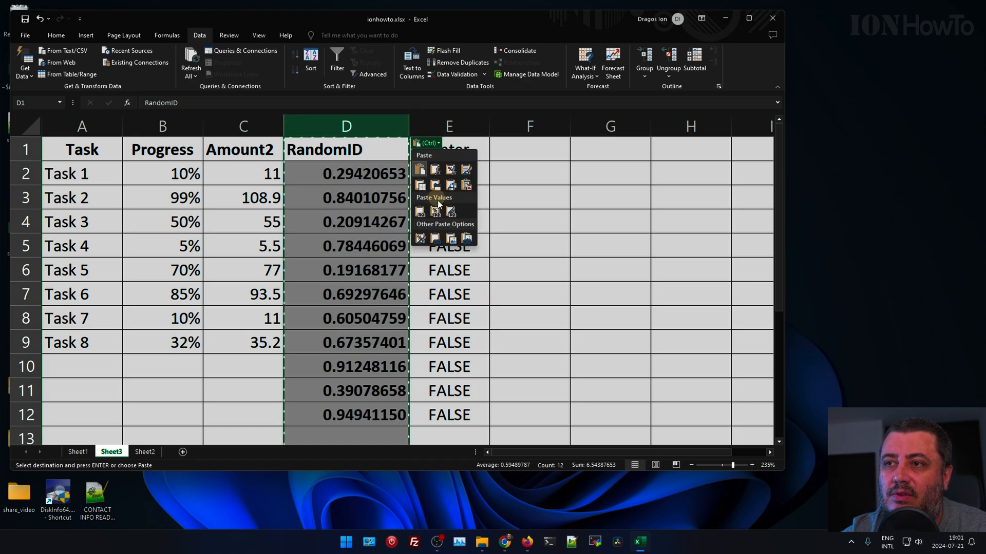
click(436, 211)
click(352, 197)
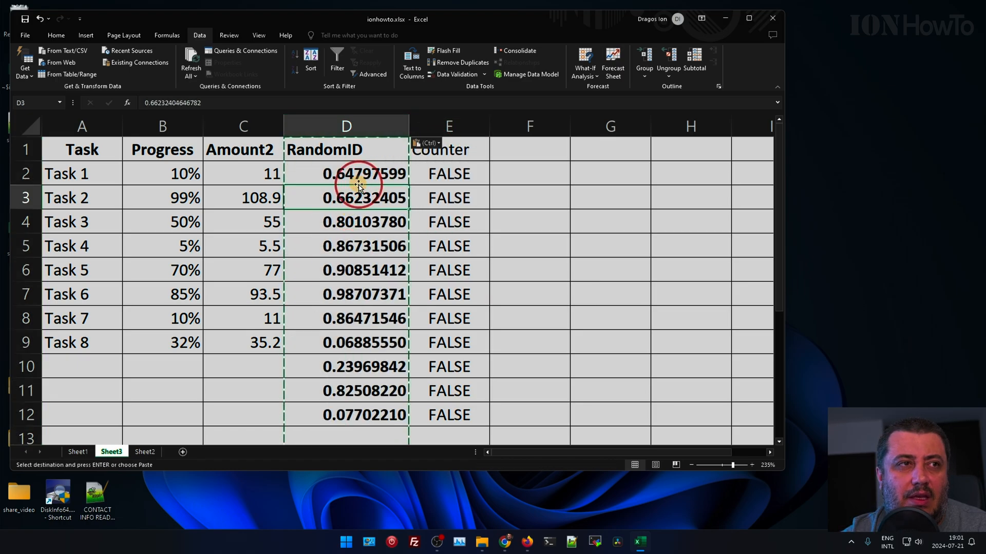
- Check that the RandomID values are static by entering 3 in F8, and clear that cell
click(536, 313)
text(3)
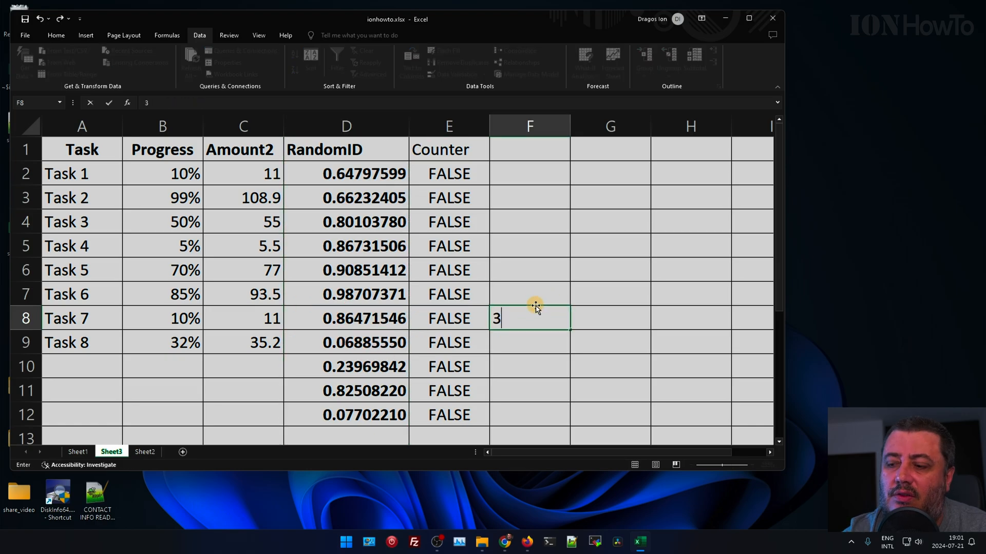
key(Return)
click(548, 319)
key(Delete)
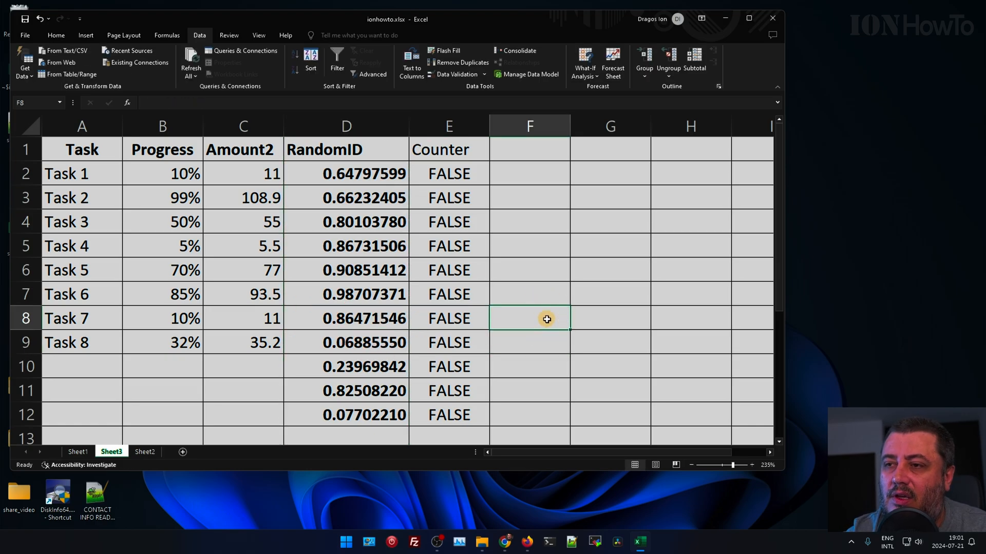
- Add filters to the table headers, check the values offered by the Counter filter and review the RandomID cells
click(452, 181)
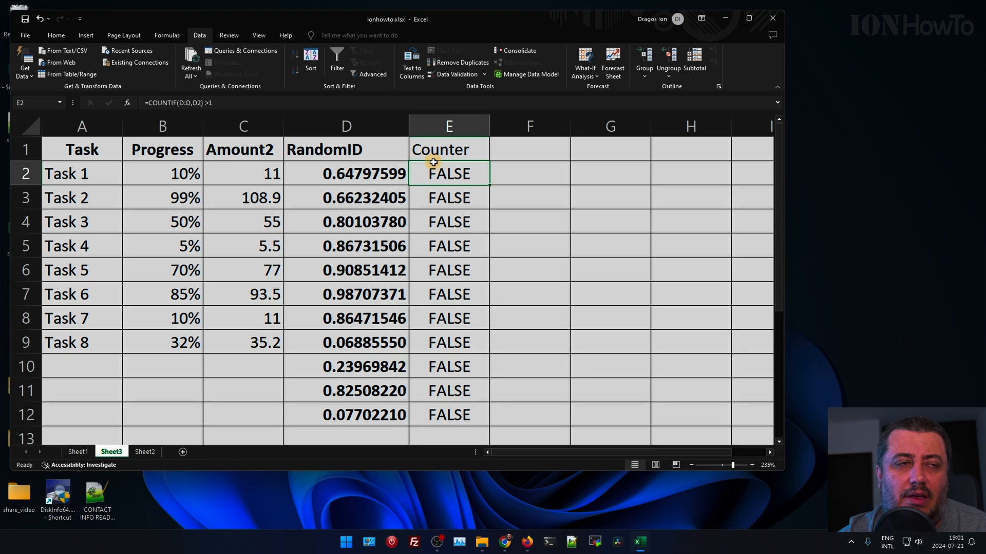
click(336, 61)
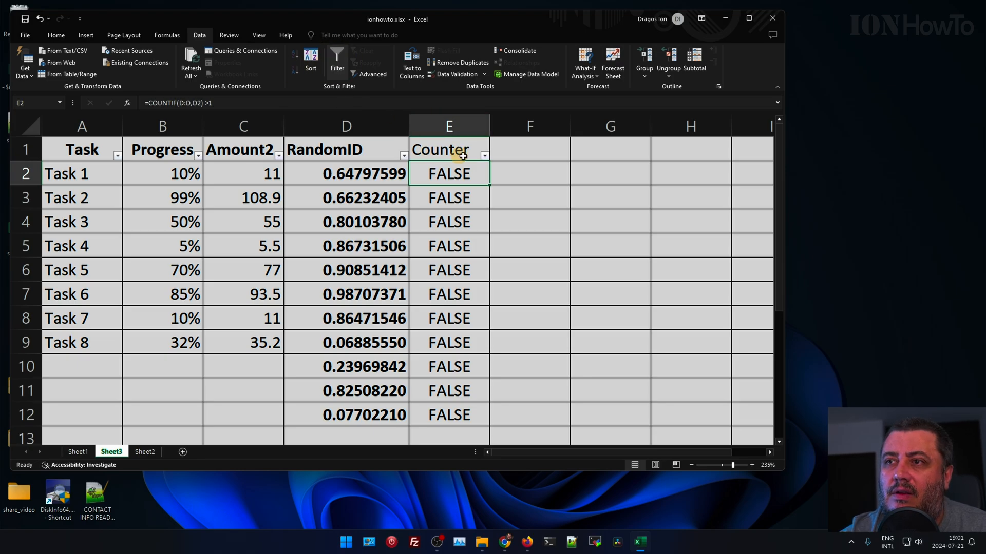
click(484, 155)
click(468, 361)
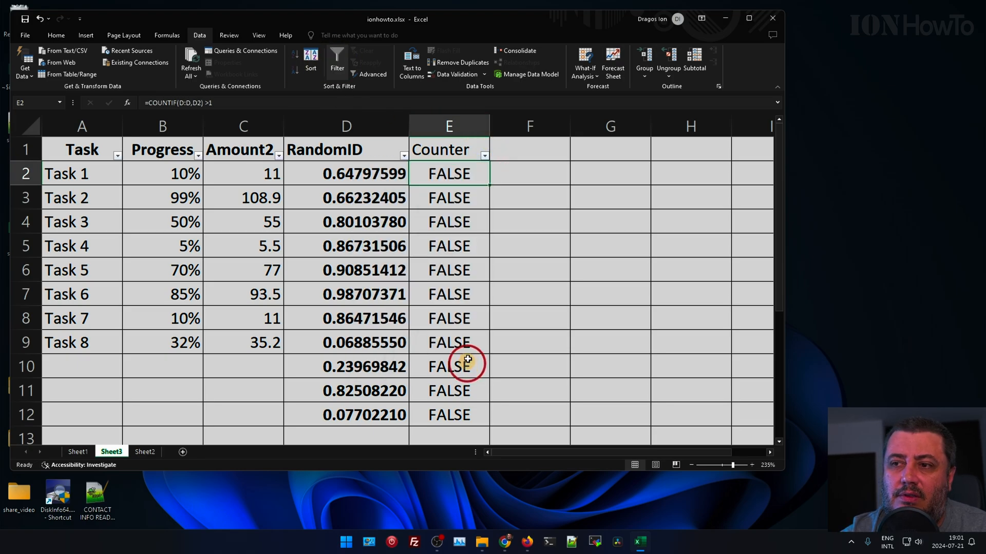
click(349, 177)
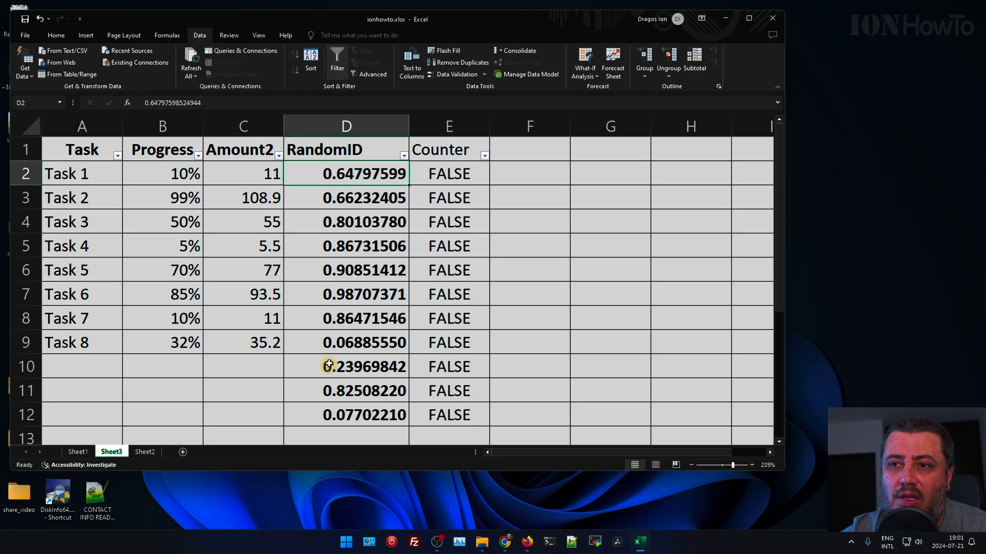
click(353, 342)
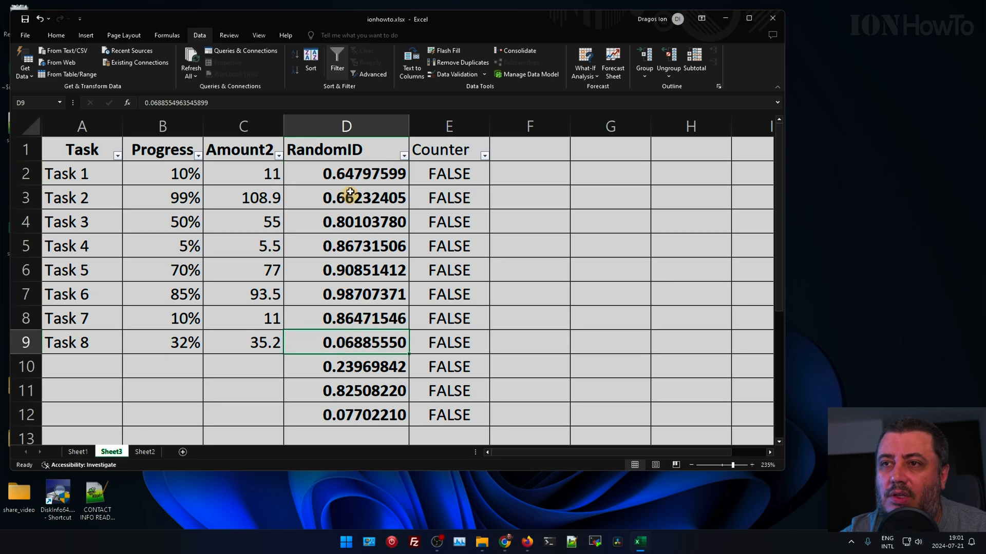
drag(350, 192, 351, 168)
click(348, 341)
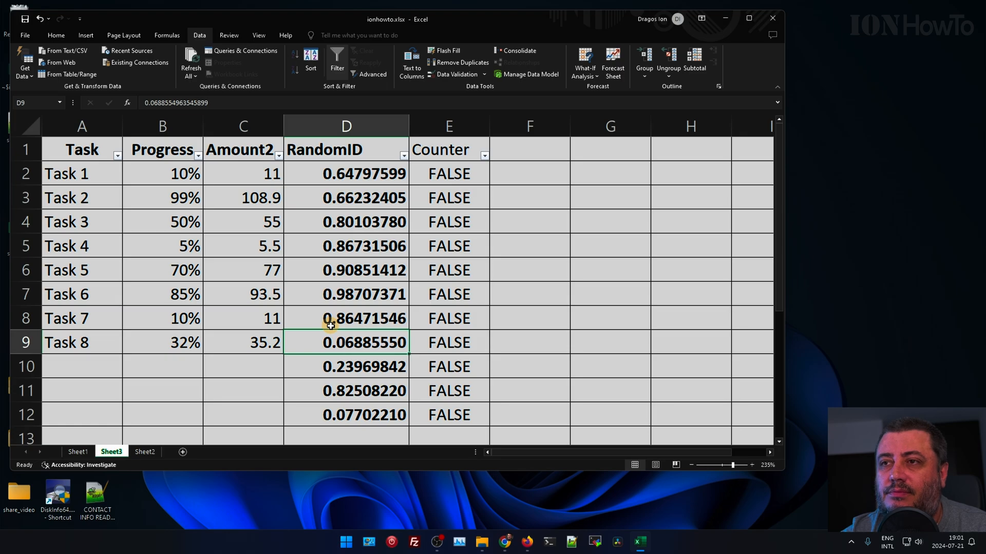
- Close the workbook and save the changes
click(774, 23)
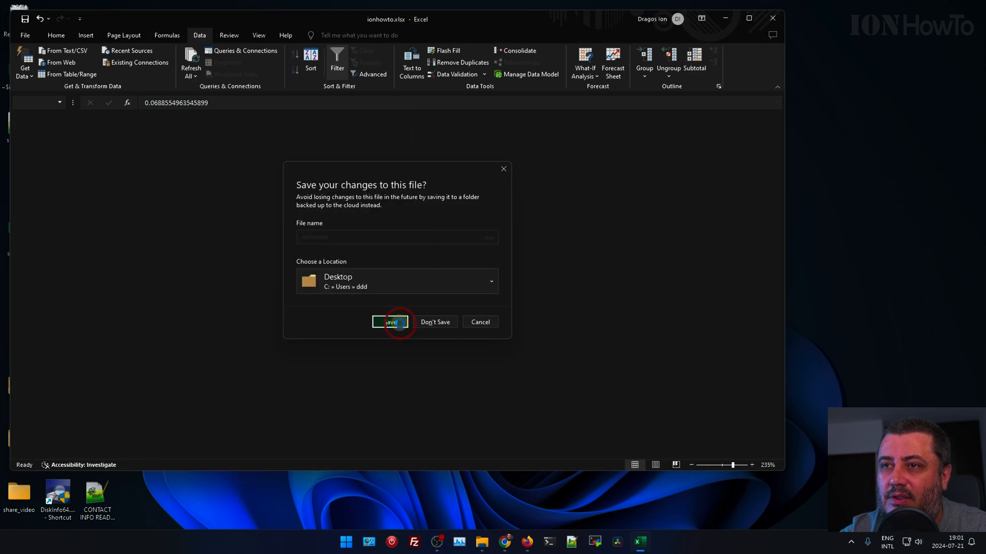
click(399, 322)
click(275, 344)
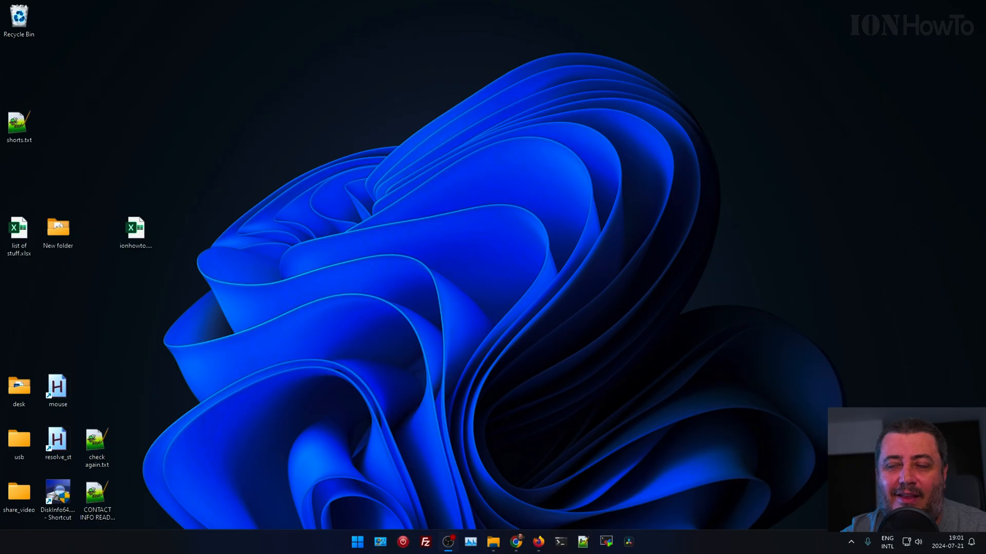